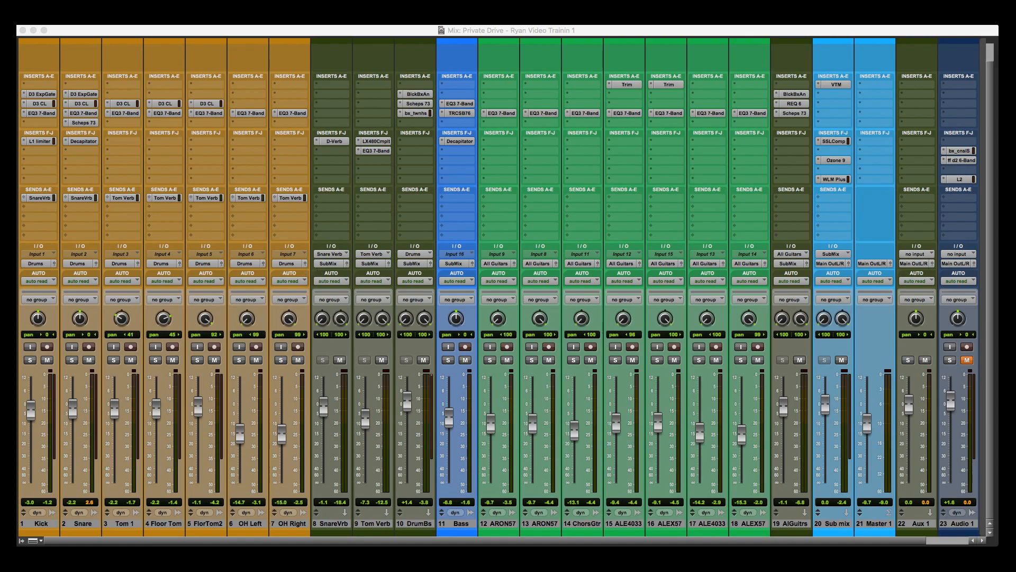
# Play back the mix and solo the grouped drum tracks from Kick to OH Right
pyautogui.press('space')
pyautogui.click(475, 199)
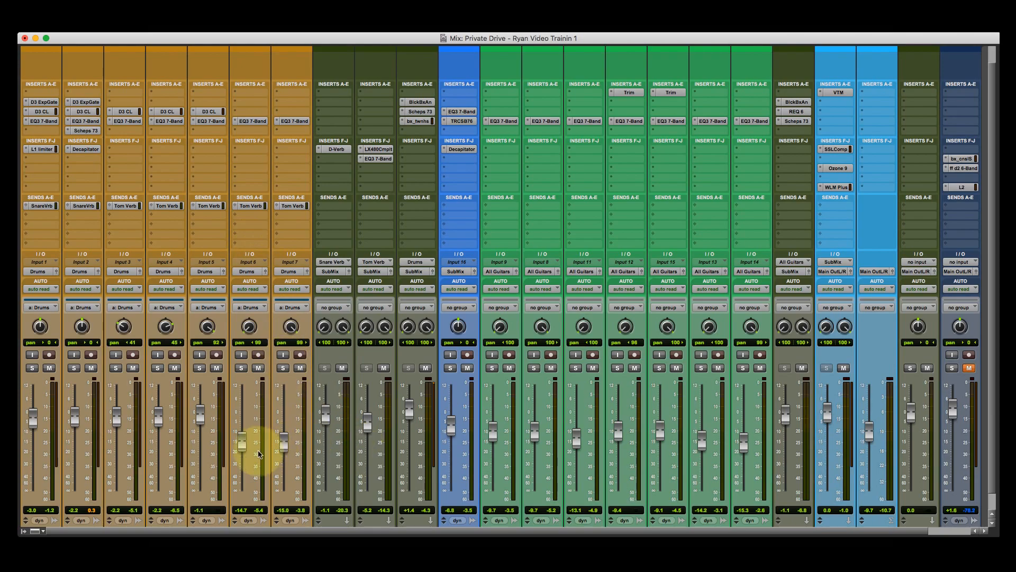
pyautogui.scroll(-1, 253, 439)
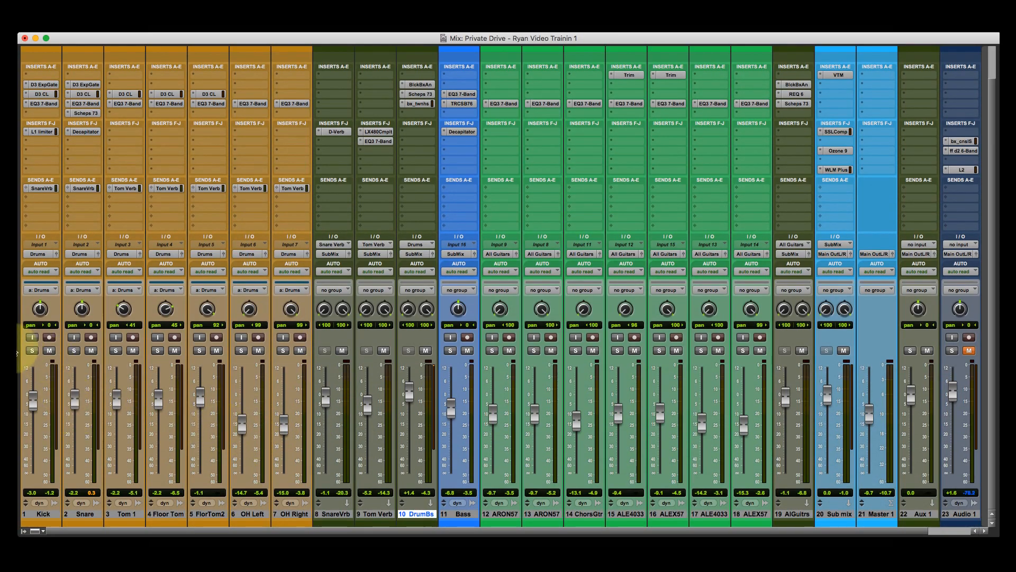
pyautogui.click(29, 350)
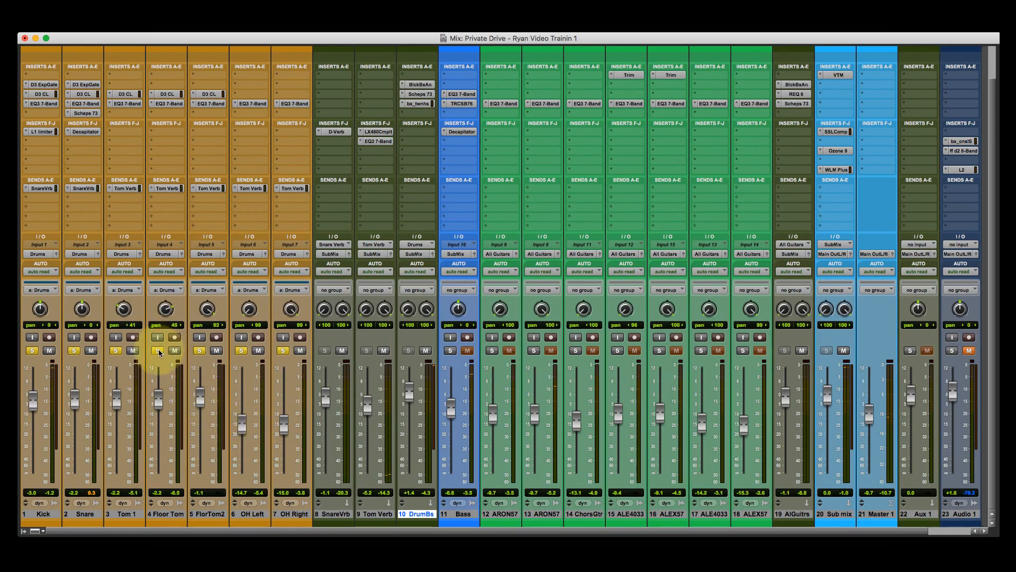
# Bypass all inserts on tracks 1 Kick through 10 DrumBs, then reduce the track selection to Tom Verb
pyautogui.click(41, 514)
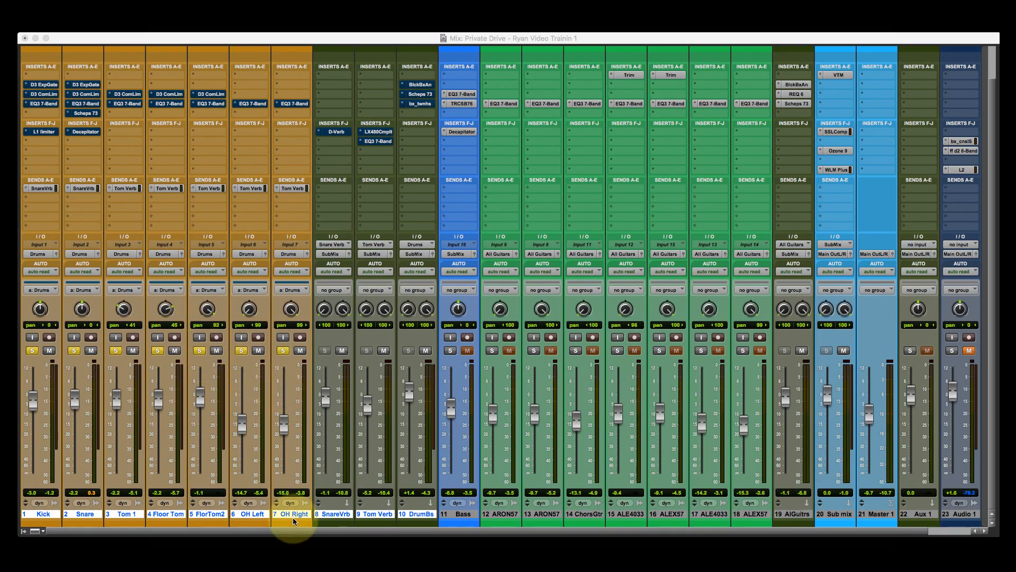
pyautogui.click(364, 516)
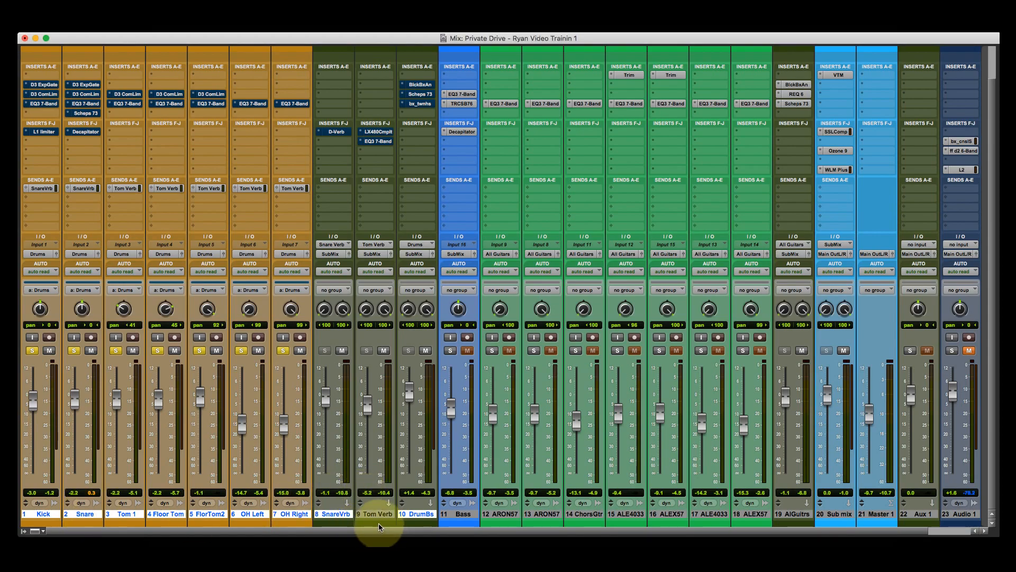
pyautogui.click(377, 516)
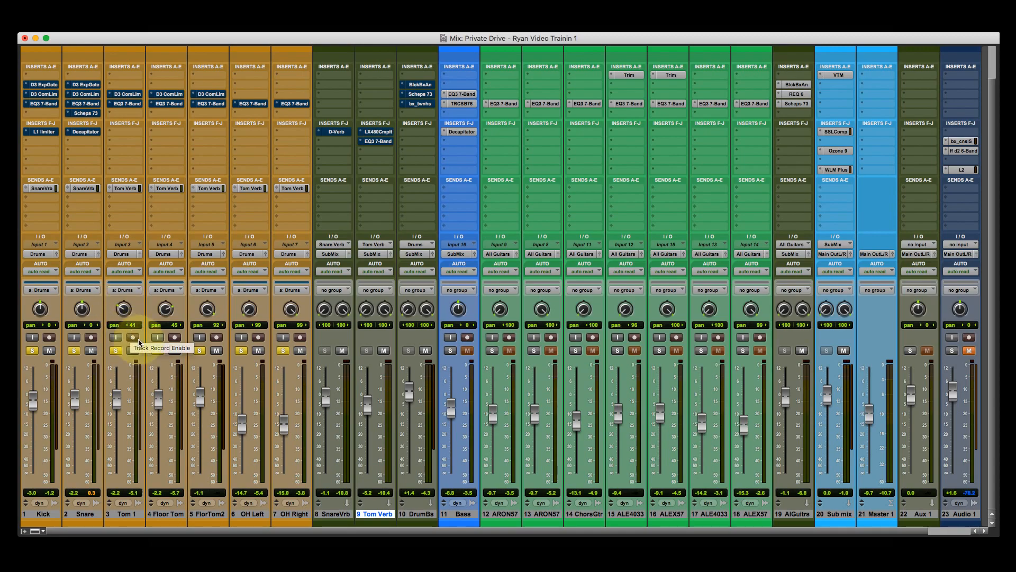
# Open the Kick track's Expander/Gate plug-in and place its window clear of the solo and mute controls
pyautogui.click(44, 84)
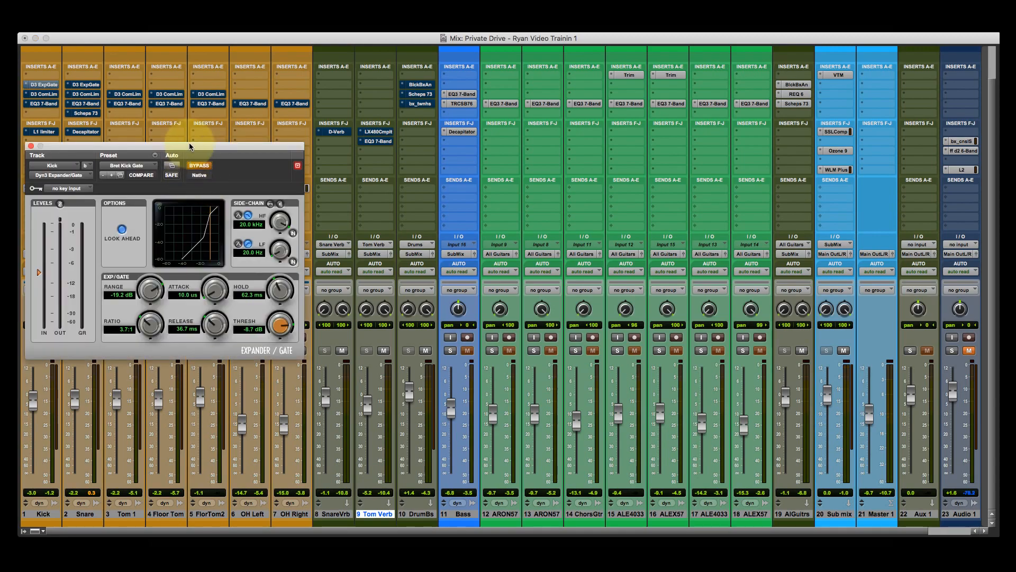
pyautogui.moveTo(186, 149); pyautogui.dragTo(268, 177)
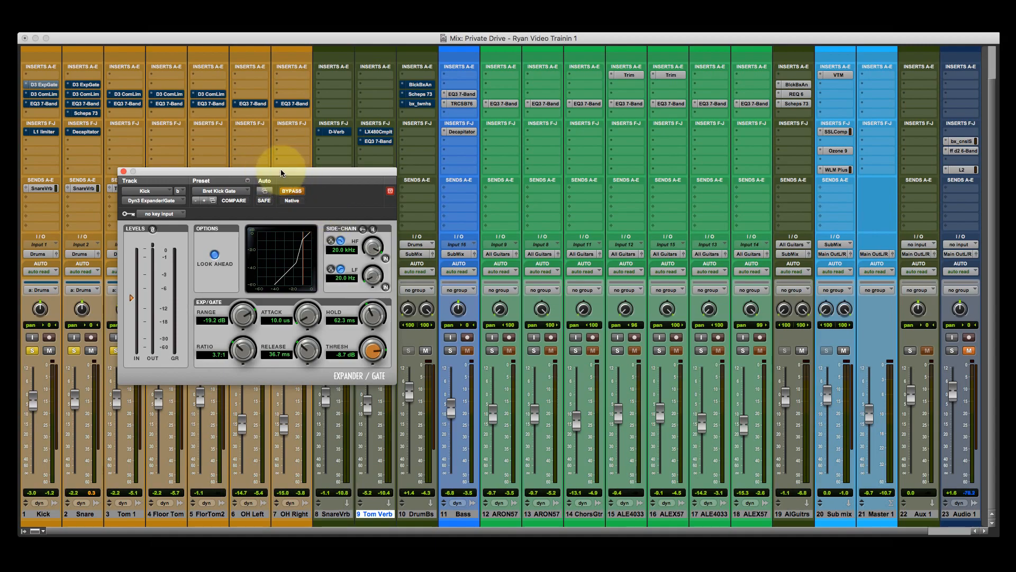
pyautogui.moveTo(281, 172); pyautogui.dragTo(259, 86)
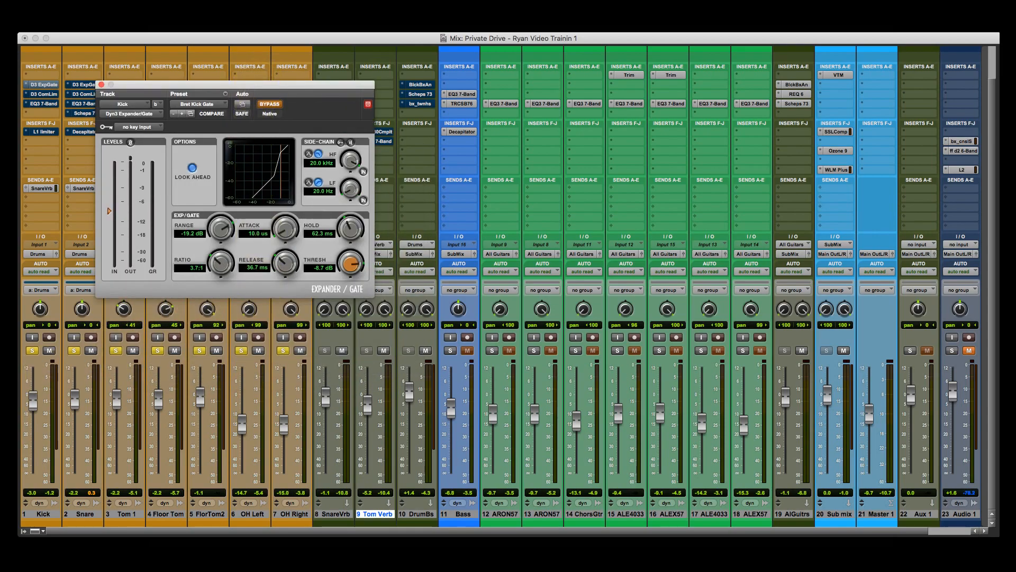
# Suspend the Drums group and unsolo Snare, Tom 1, Floor Tom, FlorTom2, OH Left and OH Right, keeping only Kick soloed
pyautogui.press('super+shift+g')
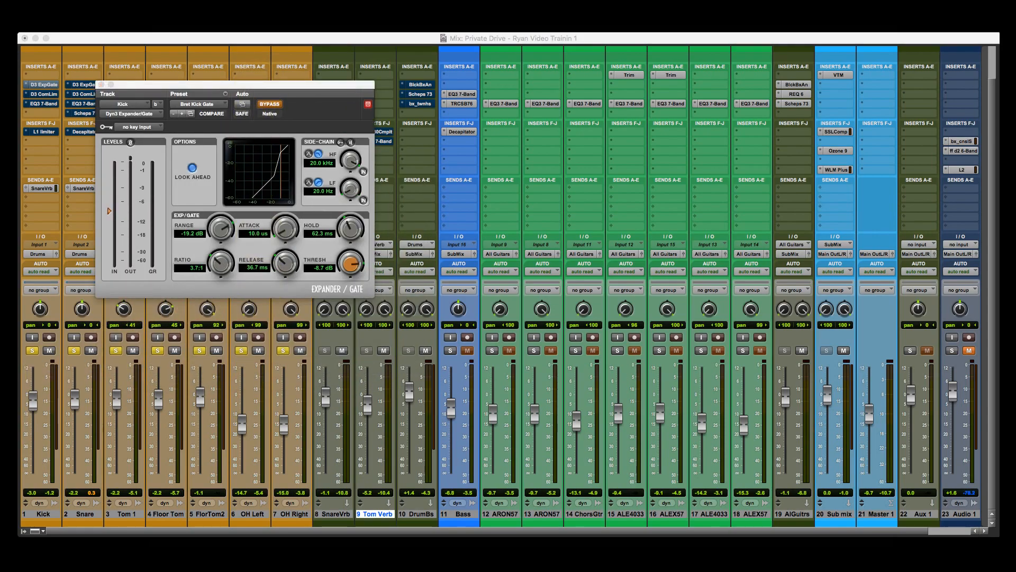
pyautogui.click(77, 353)
pyautogui.click(118, 352)
pyautogui.click(157, 350)
pyautogui.click(199, 351)
pyautogui.click(241, 350)
pyautogui.click(283, 350)
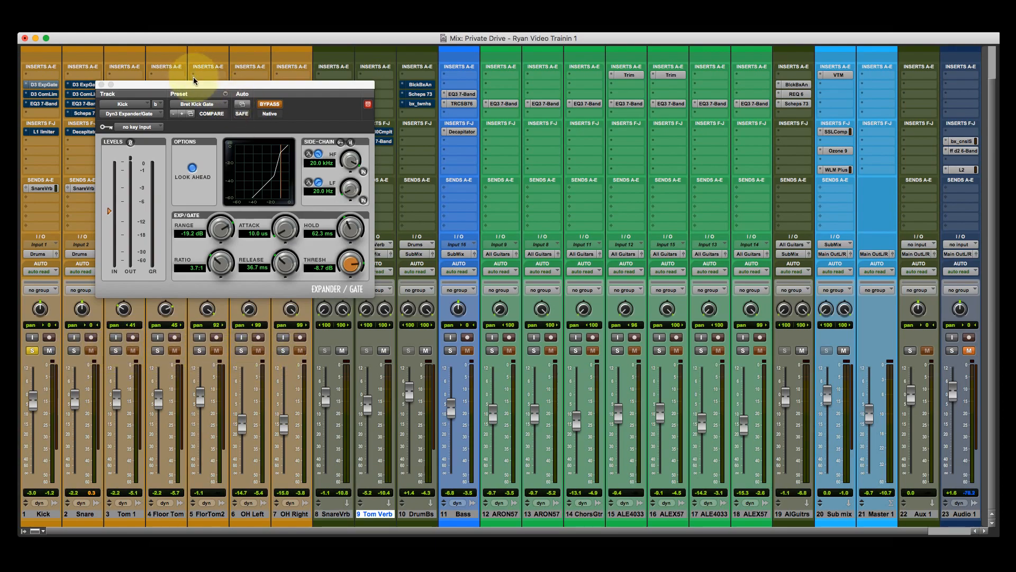
# Play the soloed kick and take its Expander/Gate out of bypass to compare the sound
pyautogui.moveTo(193, 85); pyautogui.dragTo(190, 101)
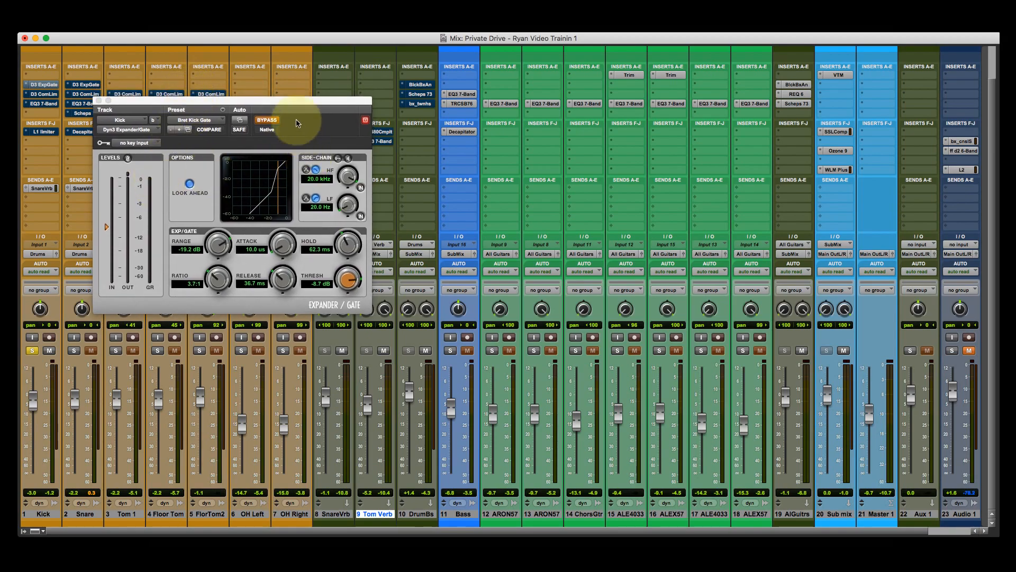
pyautogui.click(267, 120)
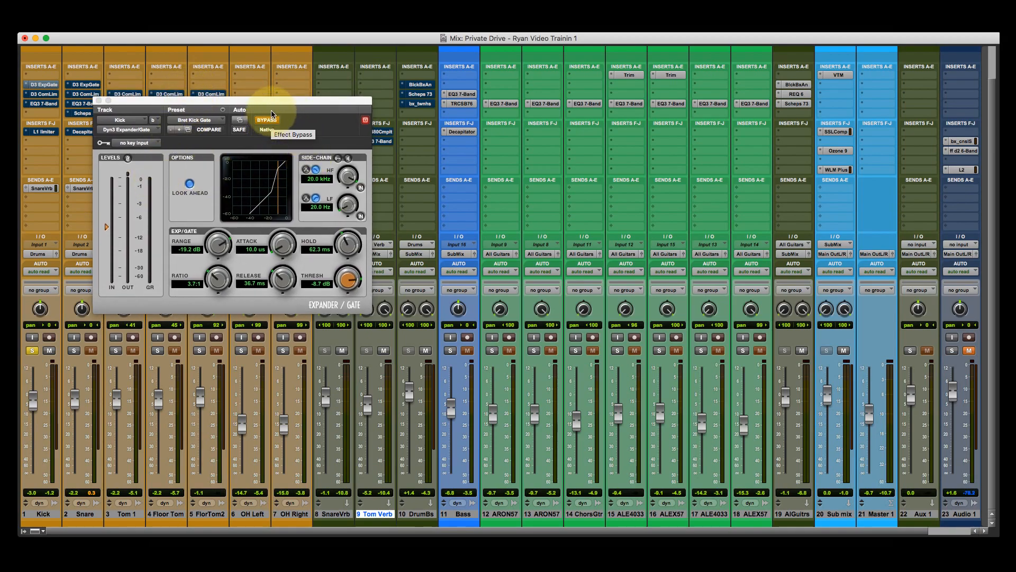
pyautogui.press('space')
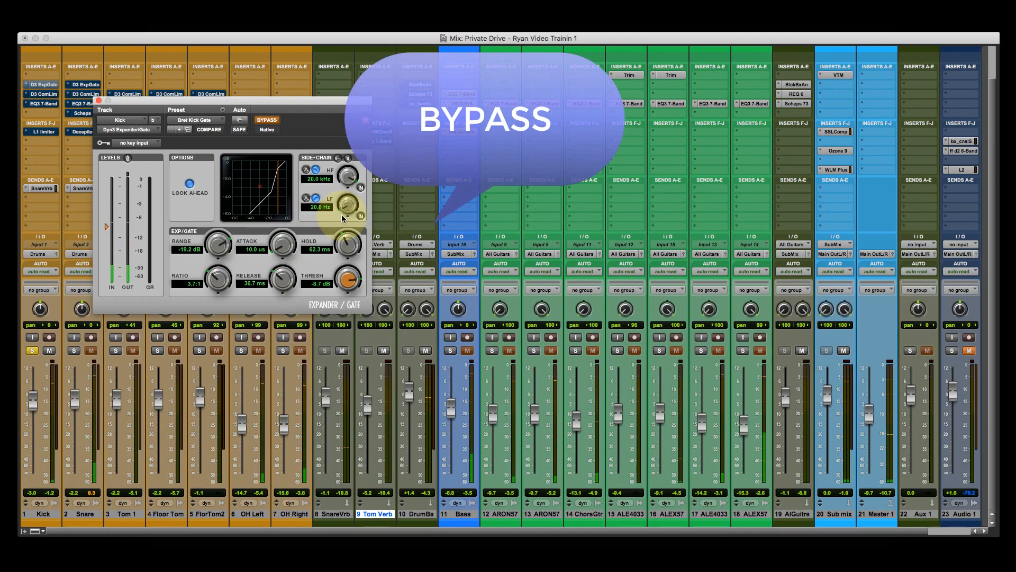
pyautogui.click(267, 120)
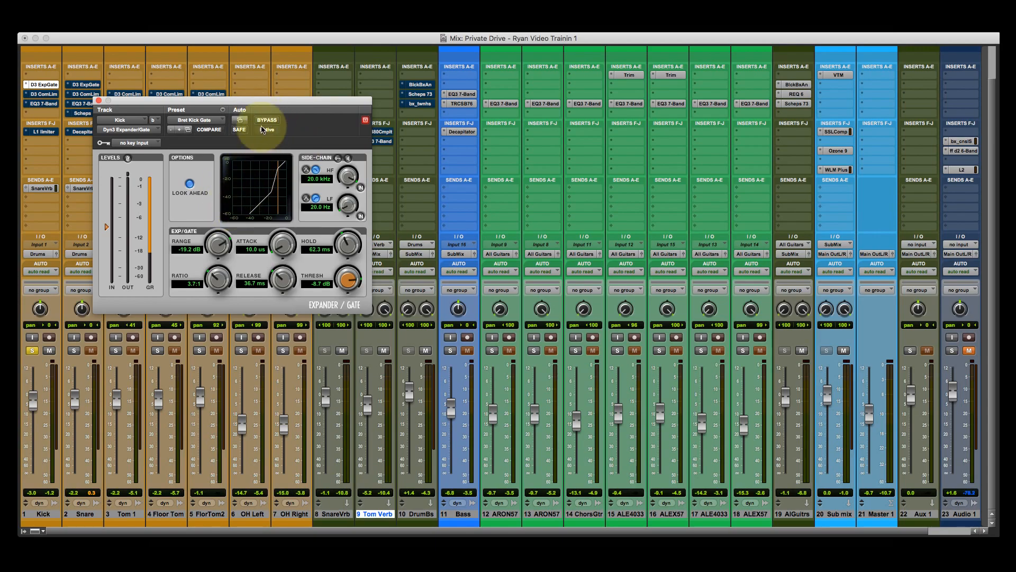
# Replace the gate window with the kick's Dyn3 Compressor/Limiter and take the compressor out of bypass
pyautogui.click(98, 102)
pyautogui.moveTo(234, 101); pyautogui.dragTo(260, 68)
pyautogui.click(295, 150)
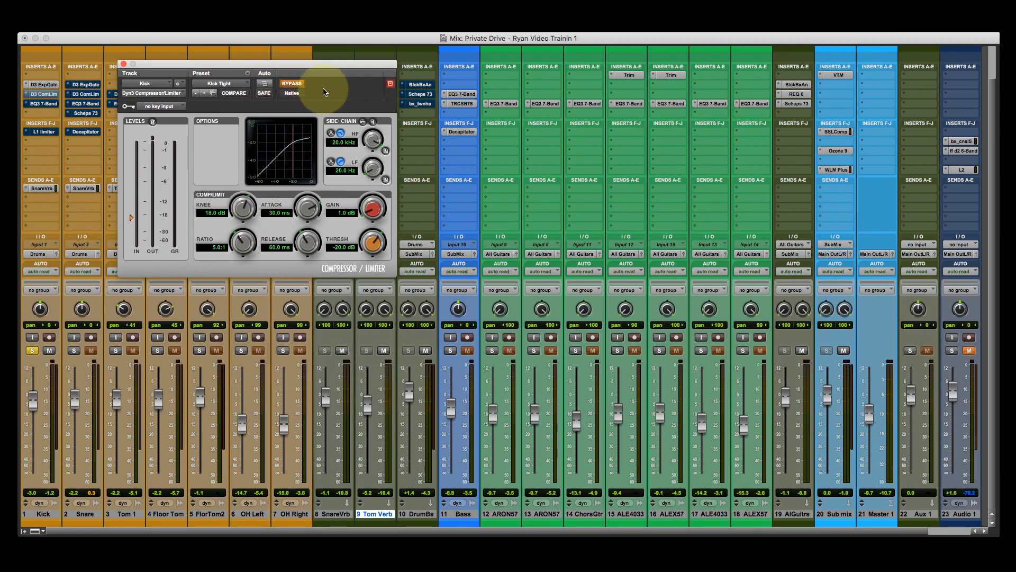
pyautogui.click(292, 84)
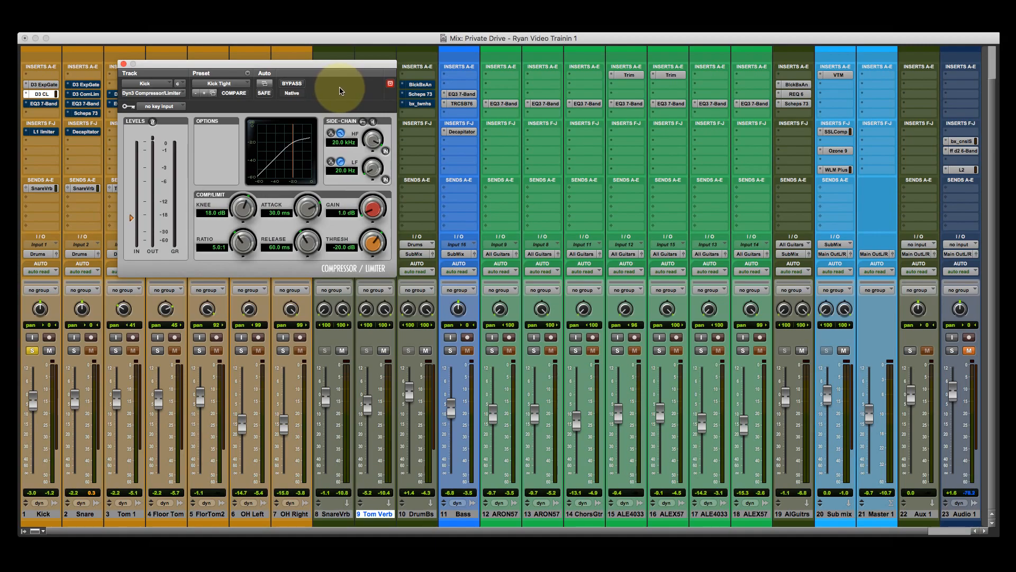
# Open the kick's EQ3 7-Band, take it out of bypass, and close its window
pyautogui.click(49, 106)
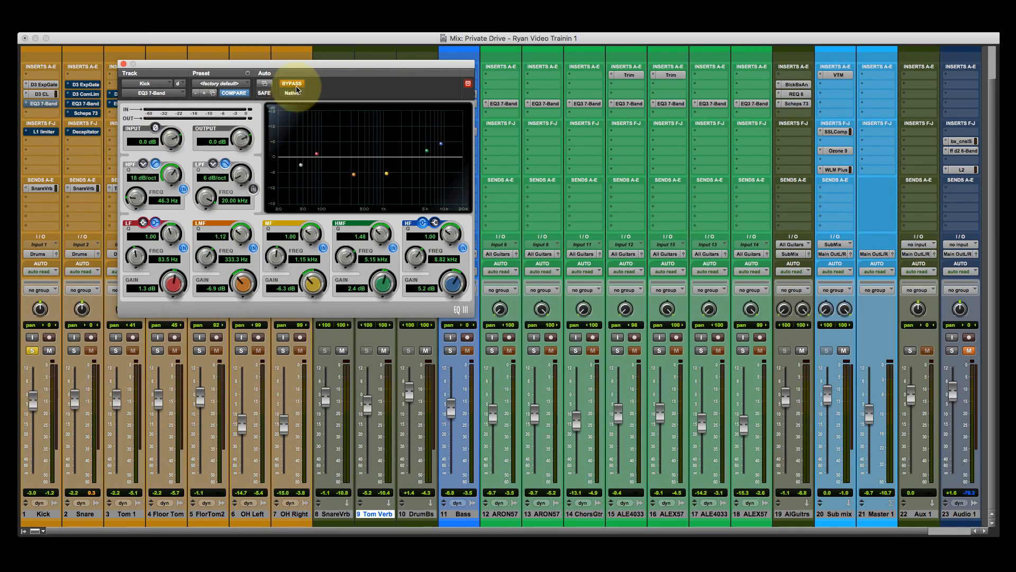
pyautogui.moveTo(324, 64); pyautogui.dragTo(272, 63)
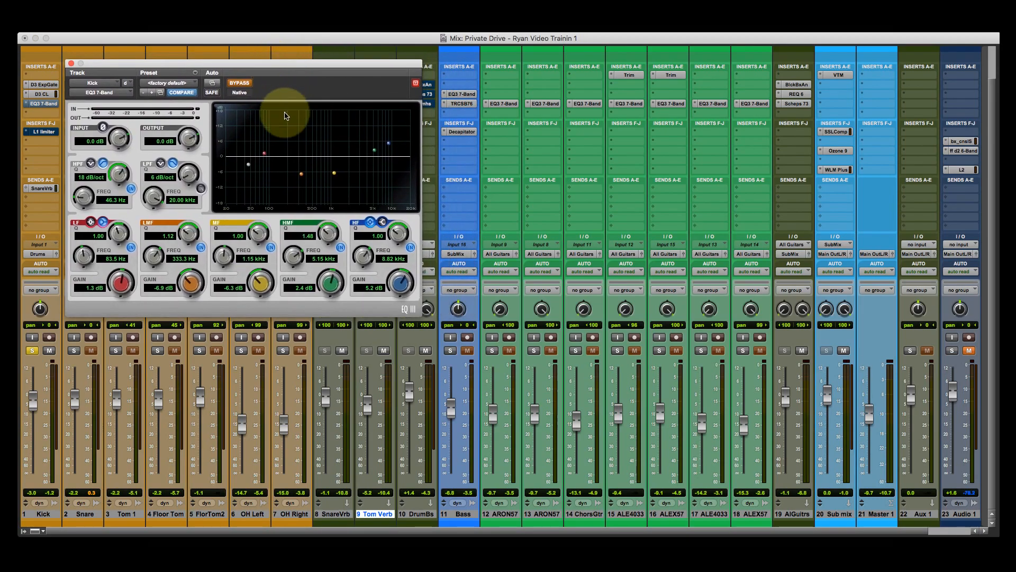
pyautogui.click(245, 85)
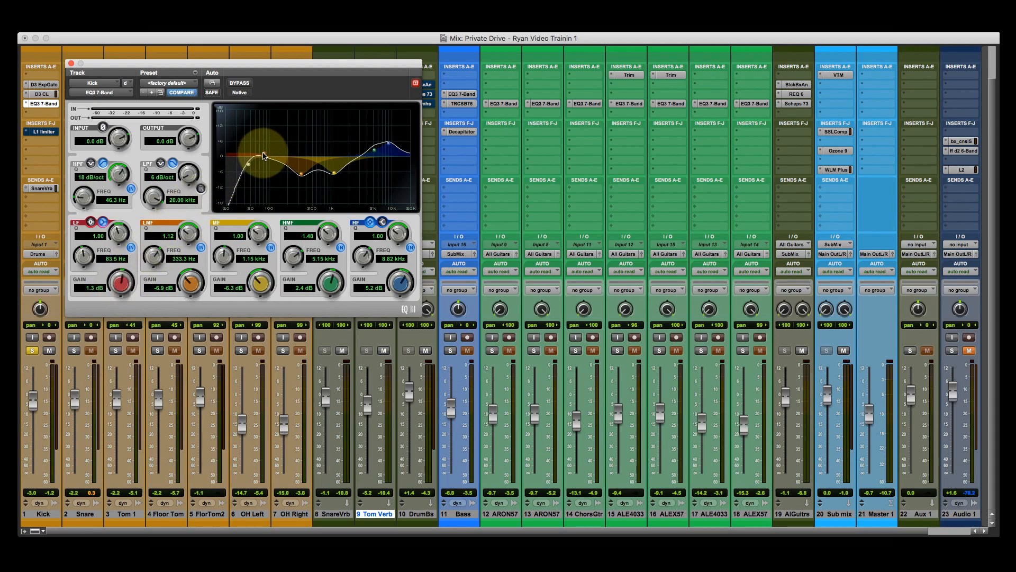
pyautogui.click(71, 63)
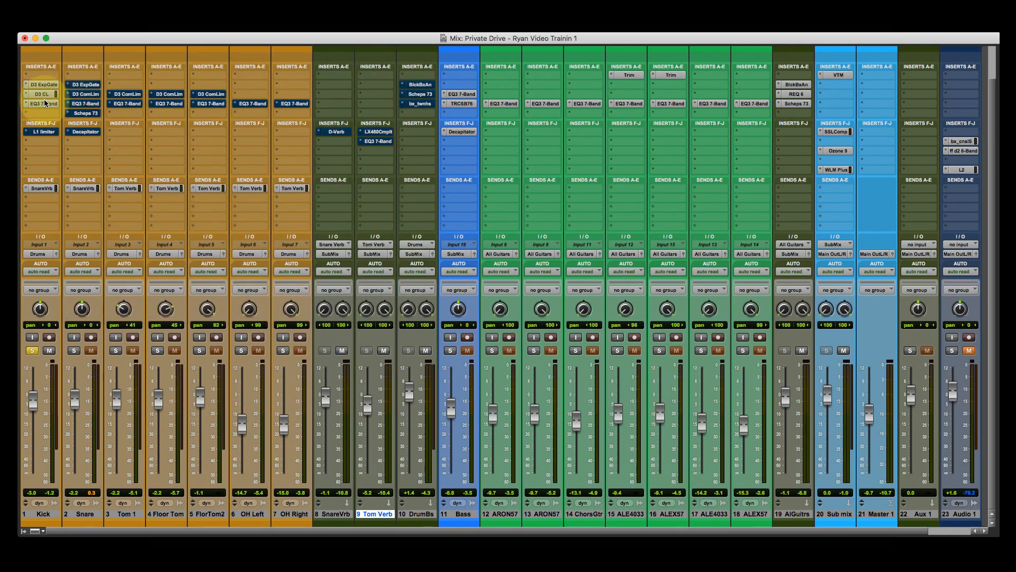
# Open the kick's L1 limiter, switch it out of bypass during playback, and close its window
pyautogui.click(43, 132)
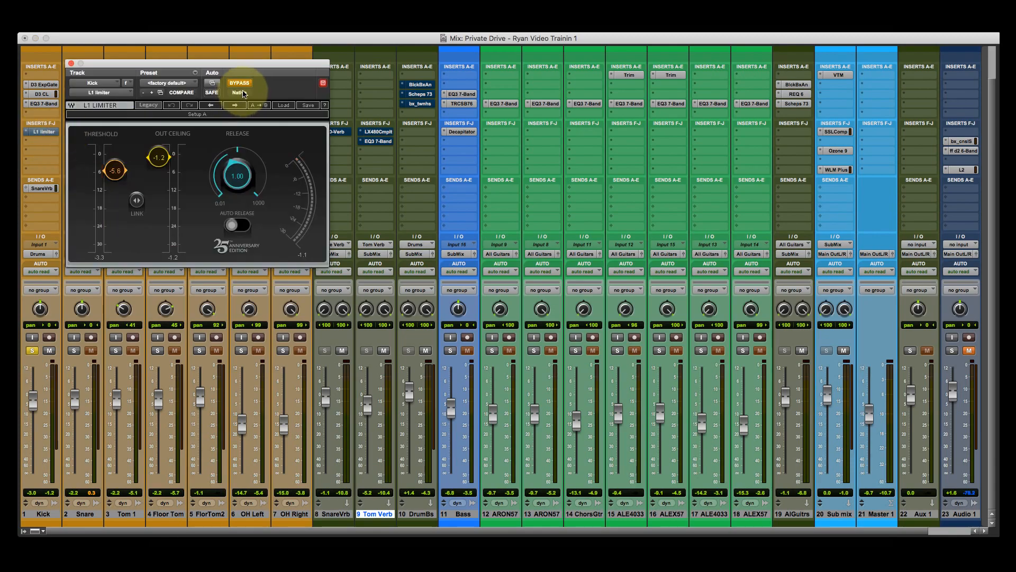
pyautogui.moveTo(257, 70); pyautogui.dragTo(274, 69)
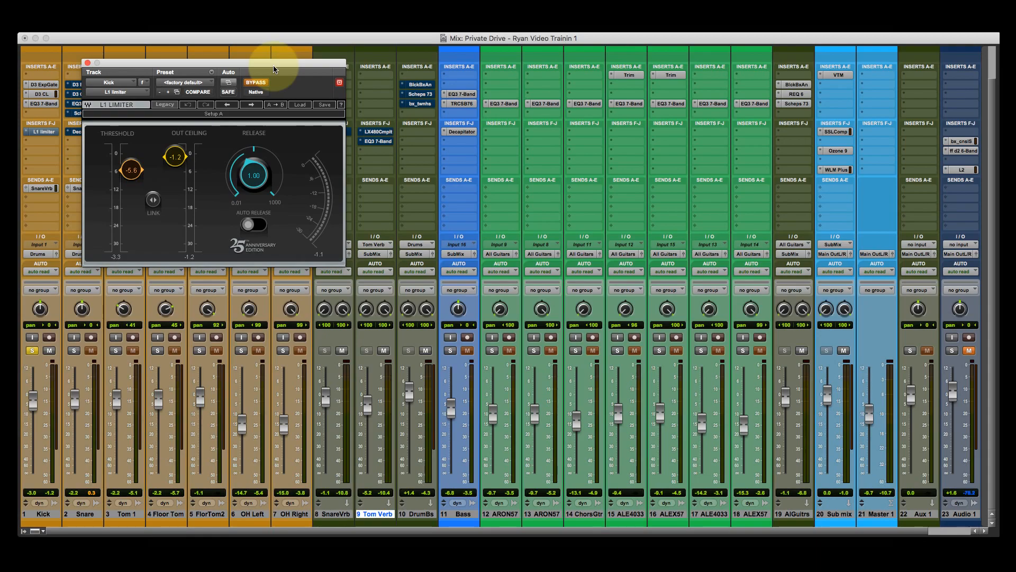
pyautogui.press('space')
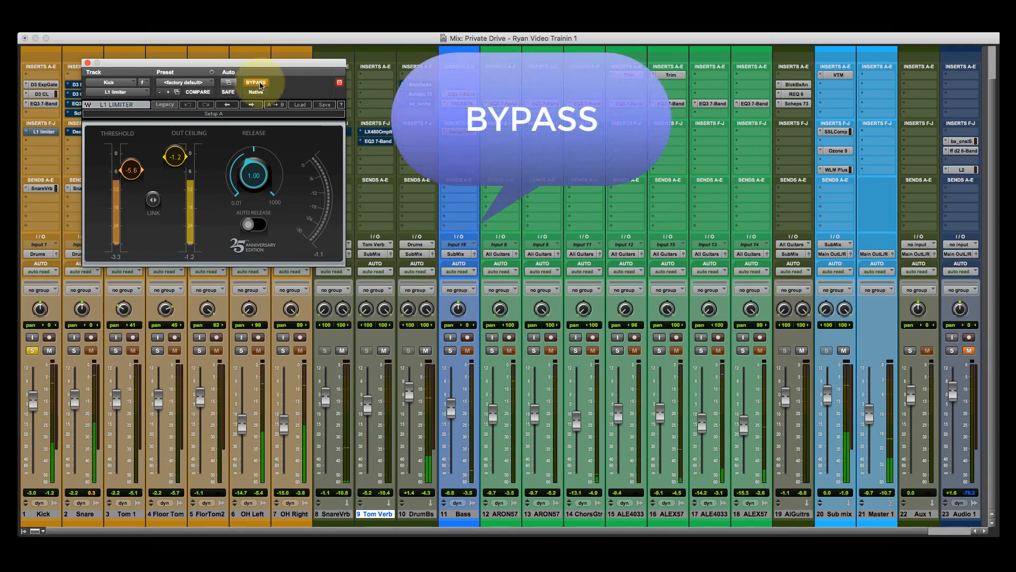
pyautogui.click(259, 83)
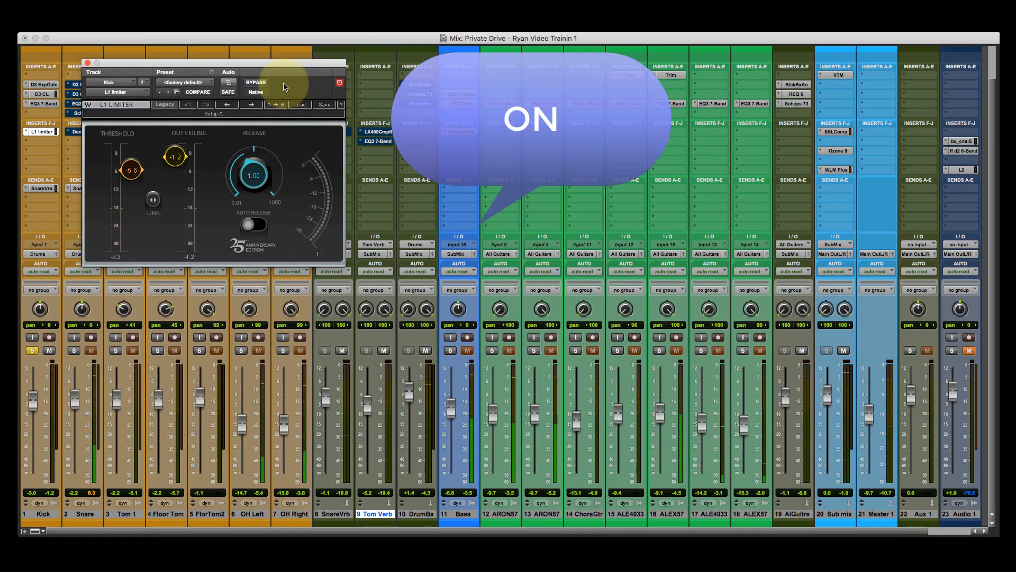
pyautogui.click(87, 63)
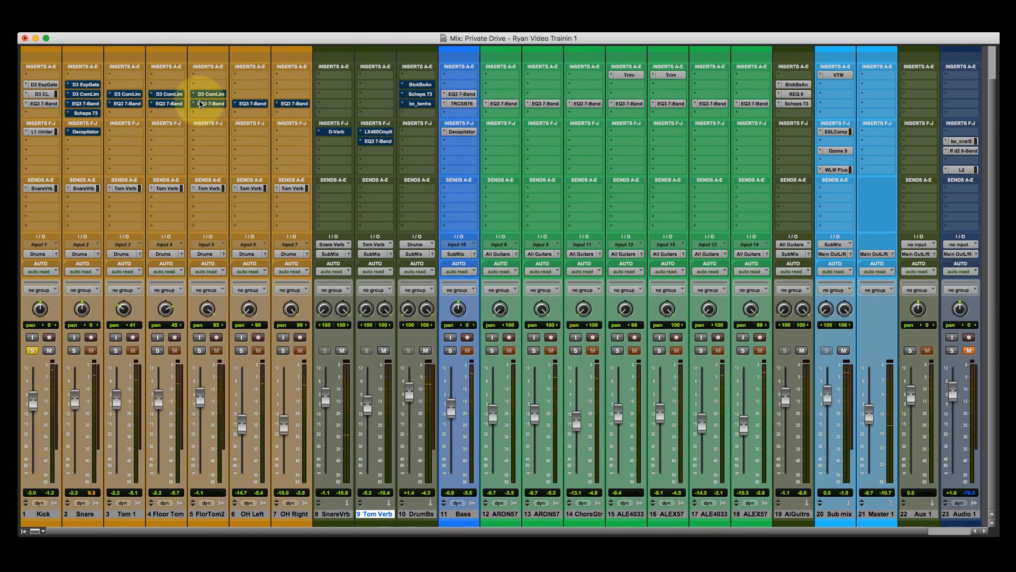
# Solo the Snare instead of the Kick and take the snare's Expander/Gate out of bypass
pyautogui.click(78, 350)
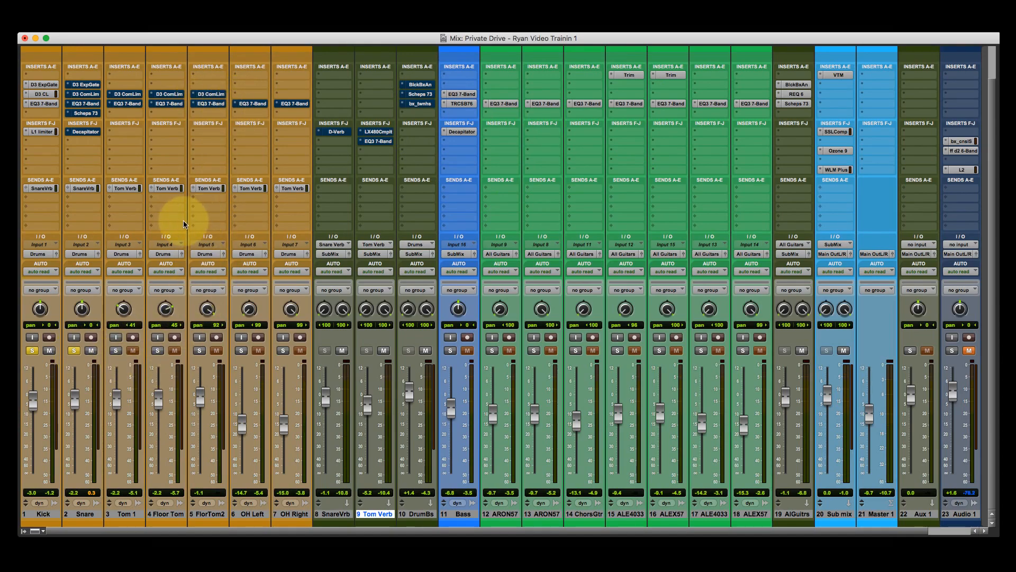
pyautogui.click(32, 350)
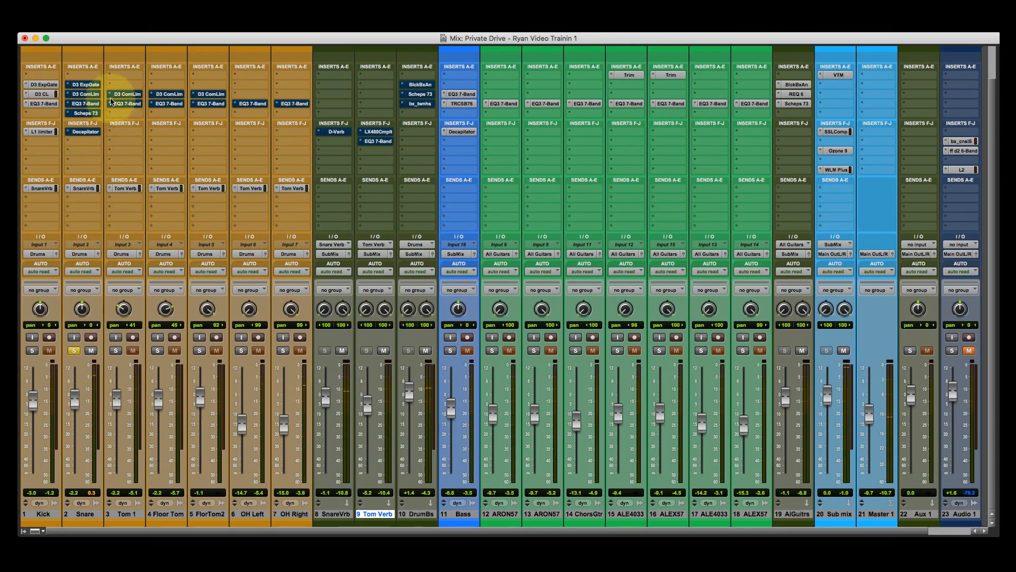
pyautogui.click(90, 85)
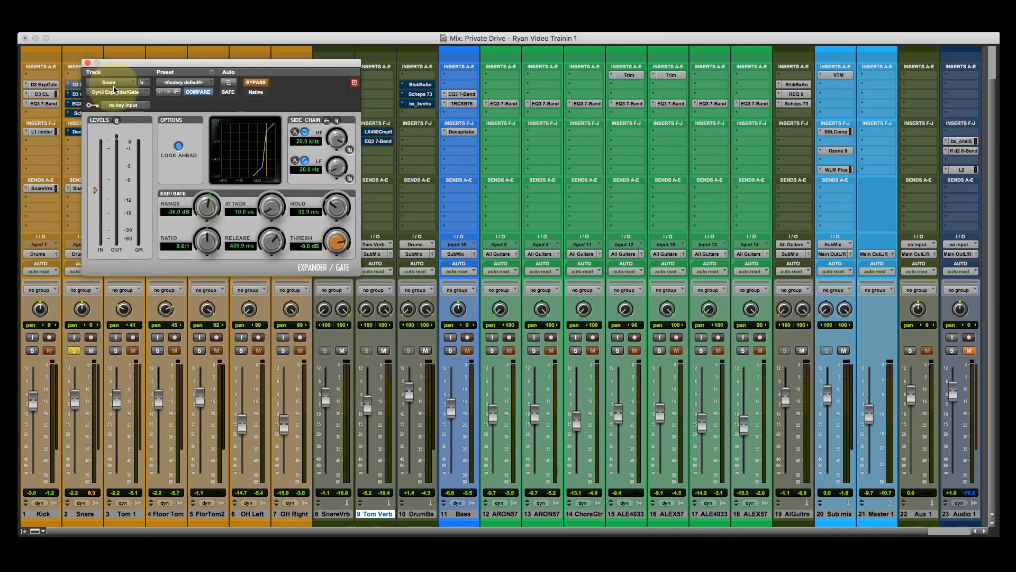
pyautogui.click(257, 83)
pyautogui.click(259, 83)
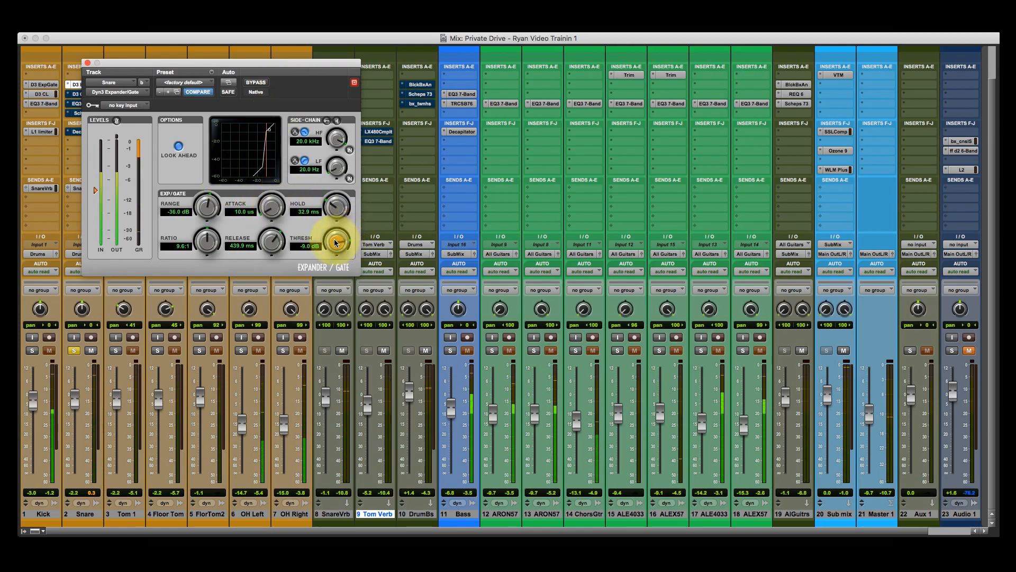
# Set the snare gate's threshold to -18.6 dB and its hold to 121.2 ms, comparing against bypass
pyautogui.moveTo(335, 243); pyautogui.dragTo(329, 264)
pyautogui.moveTo(334, 210)
pyautogui.mouseDown()
pyautogui.moveTo(334, 189)
pyautogui.moveTo(332, 212)
pyautogui.mouseUp()
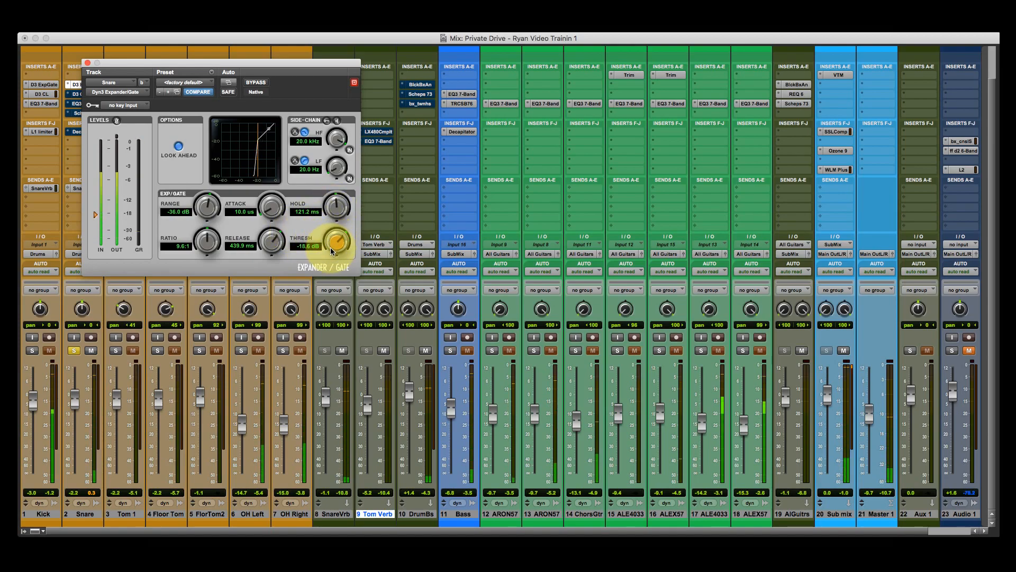
pyautogui.click(257, 83)
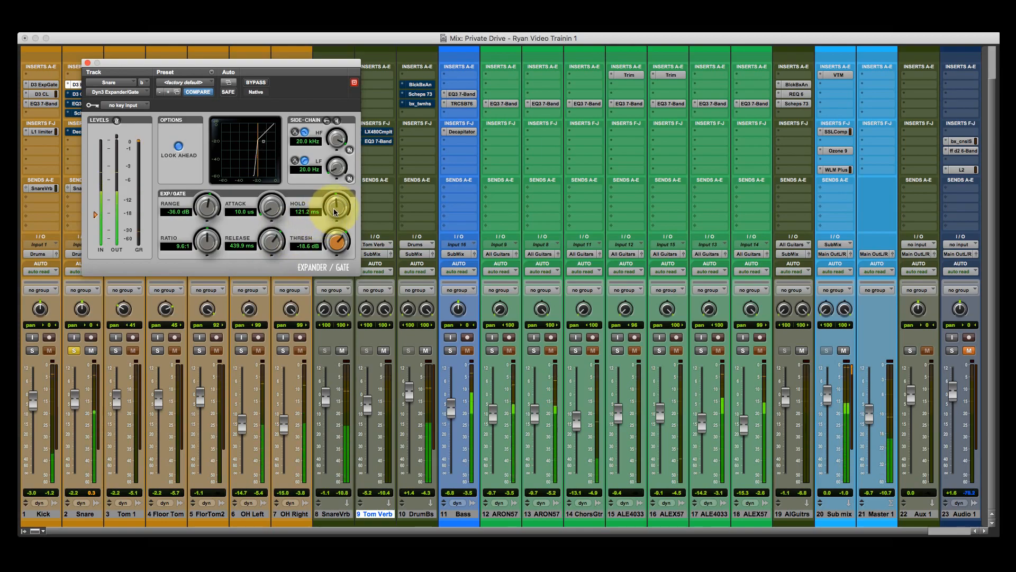
# Set the snare gate's hold to 221.3 ms and its release to 1.1 s
pyautogui.moveTo(332, 211); pyautogui.dragTo(326, 206)
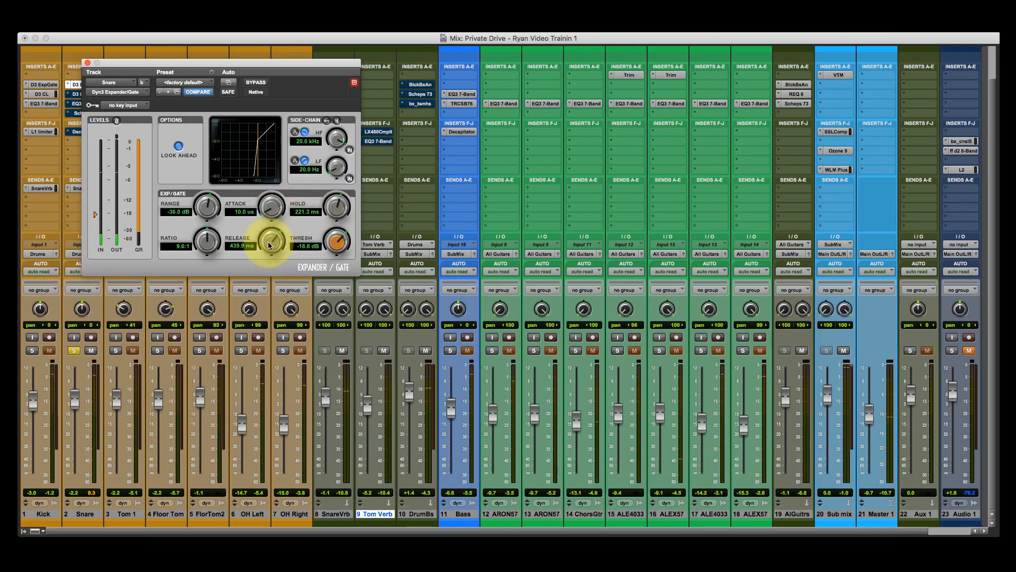
pyautogui.moveTo(270, 239); pyautogui.dragTo(267, 258)
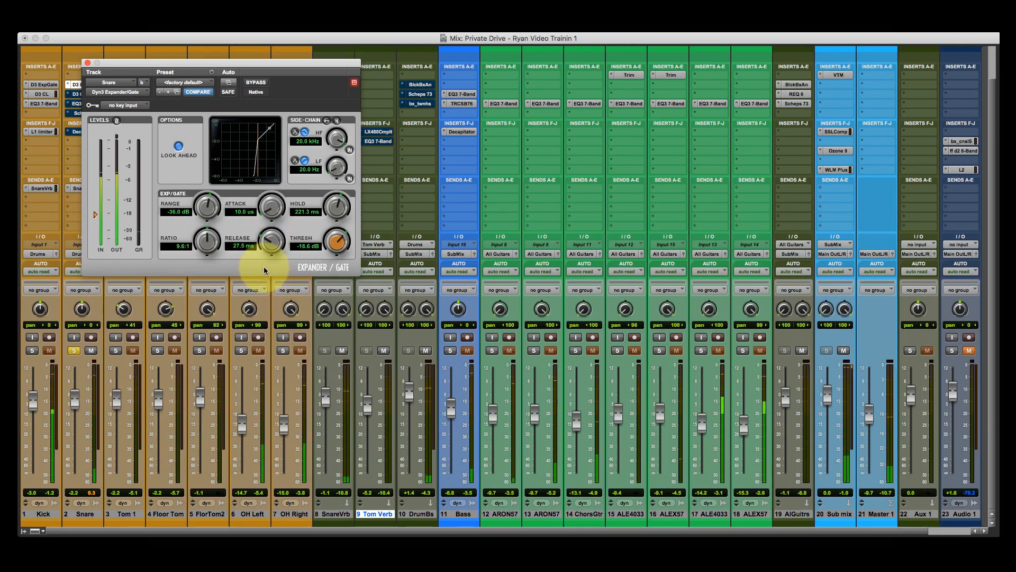
pyautogui.moveTo(270, 247); pyautogui.dragTo(259, 193)
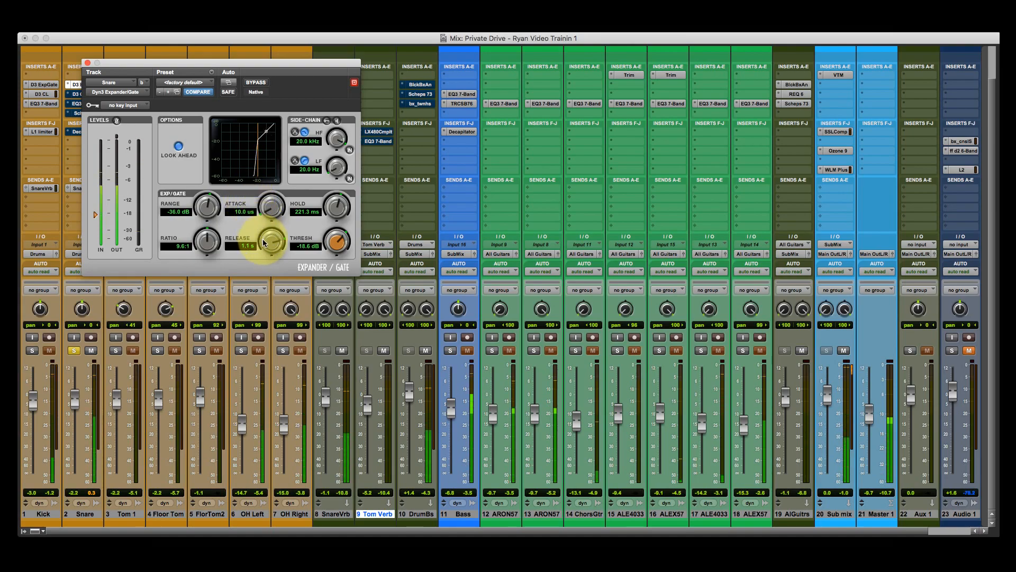
# Set the snare gate's release to 502.9 ms and compare the gated sound against bypass
pyautogui.moveTo(263, 239); pyautogui.dragTo(261, 259)
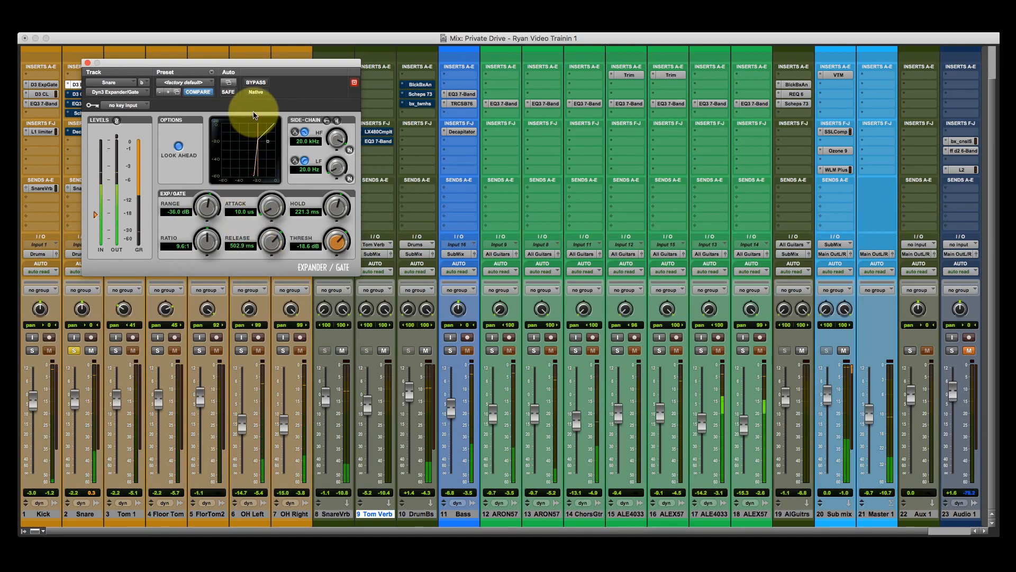
pyautogui.click(256, 83)
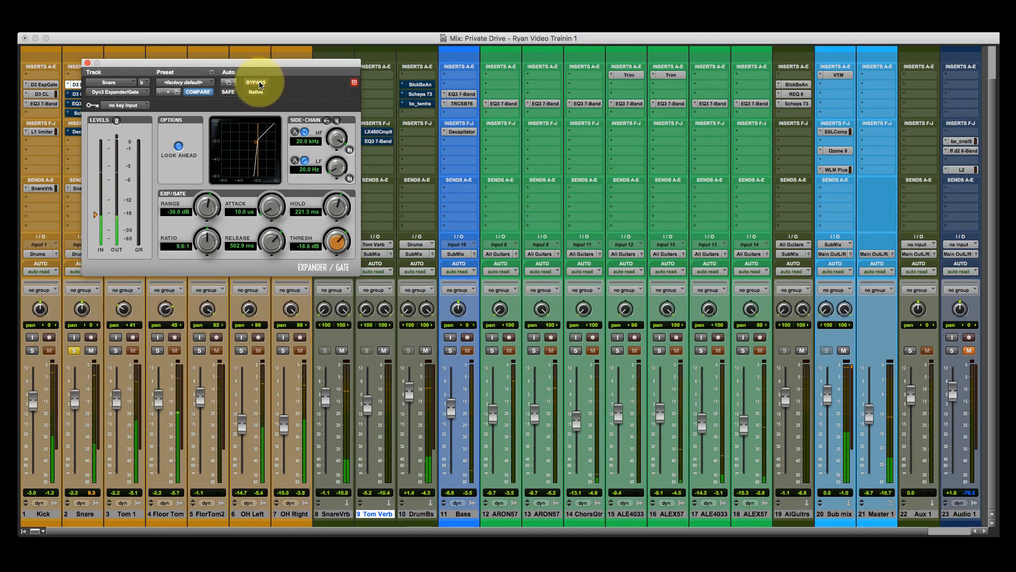
pyautogui.click(259, 83)
# Set the snare gate's threshold to -17.4 dB, compare it against bypass, and close the gate window
pyautogui.click(336, 239)
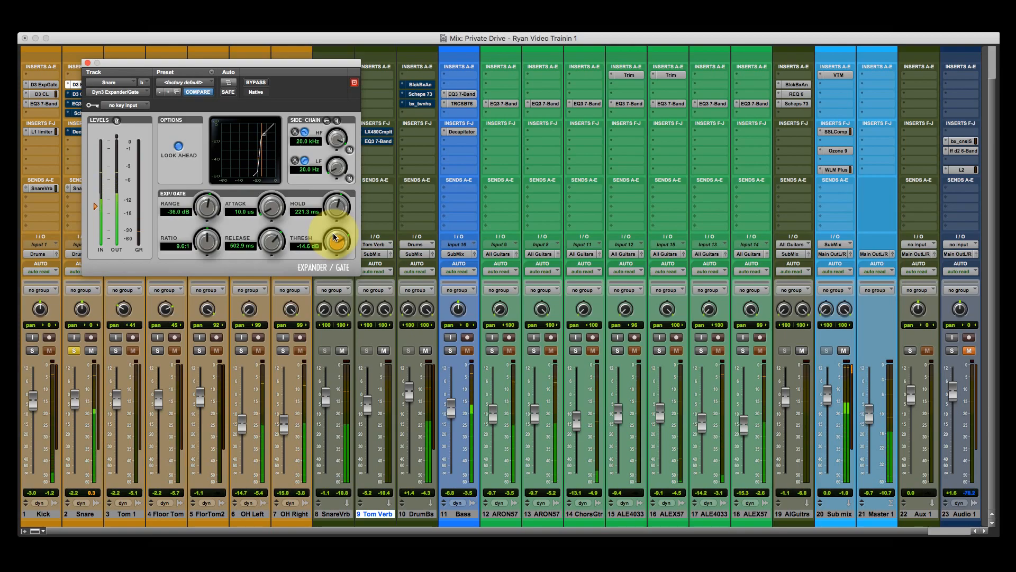
pyautogui.moveTo(335, 237); pyautogui.dragTo(332, 244)
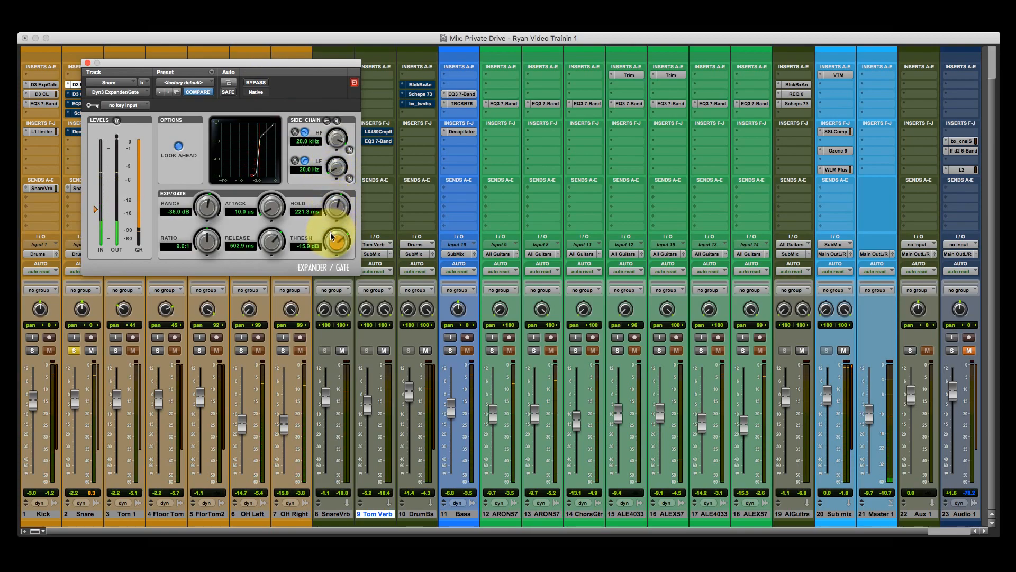
pyautogui.moveTo(329, 240); pyautogui.dragTo(331, 246)
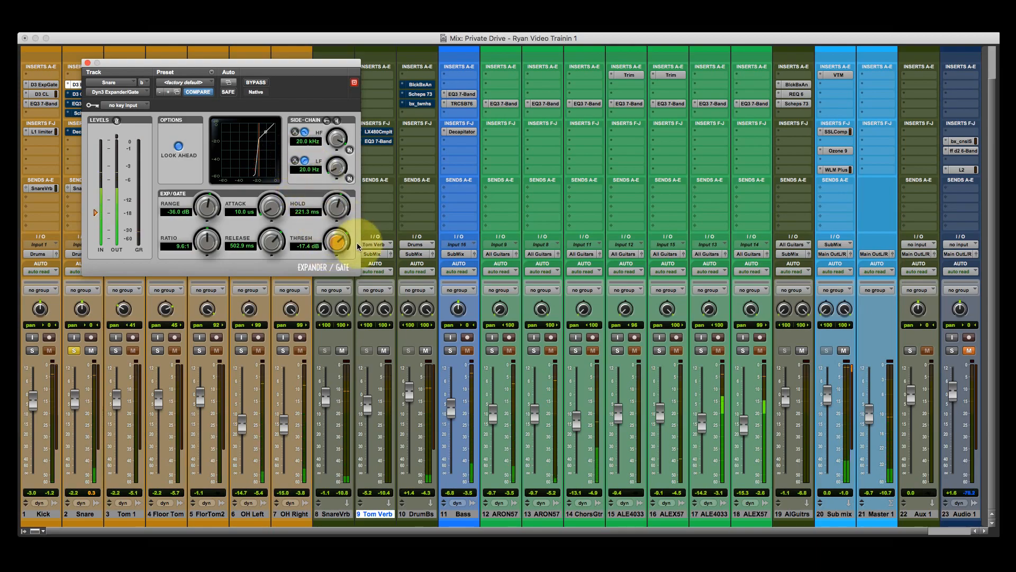
pyautogui.click(256, 83)
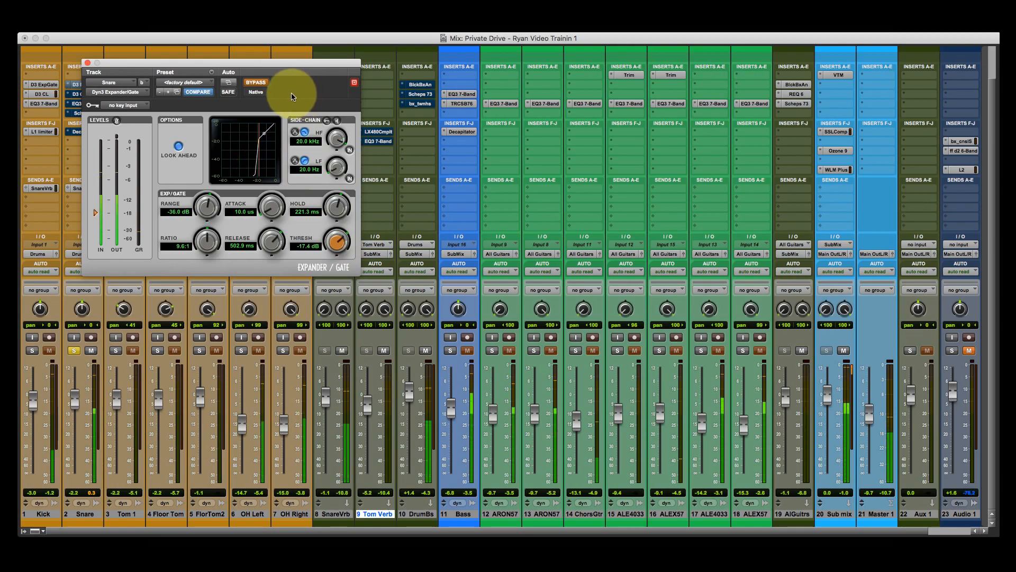
pyautogui.click(256, 83)
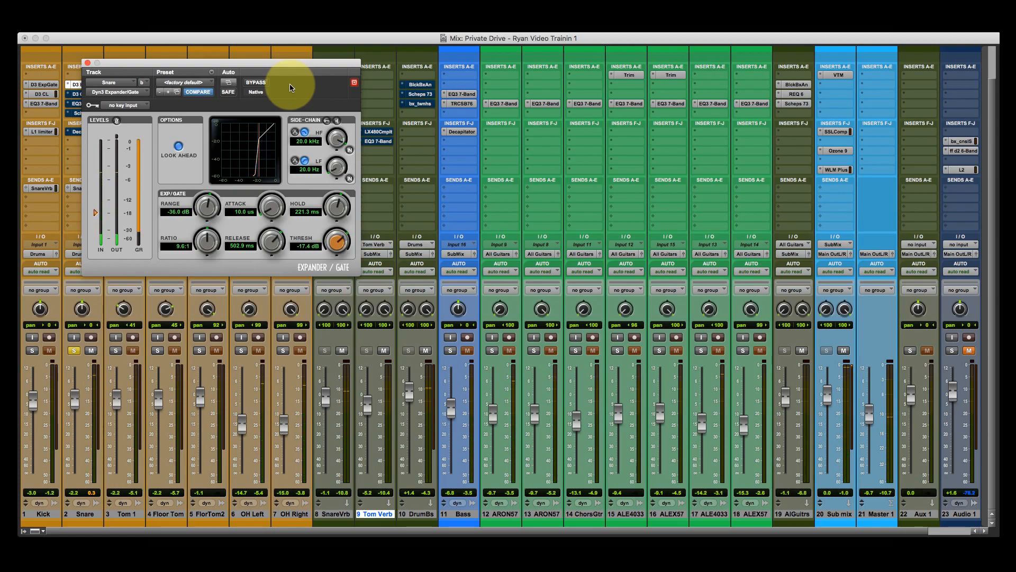
pyautogui.click(87, 64)
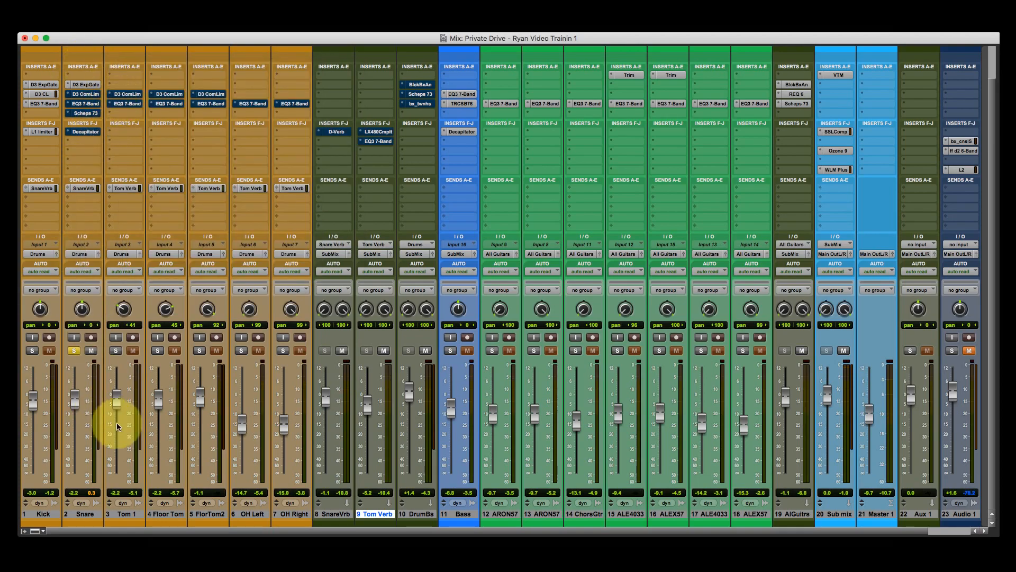
# Open the snare's Dyn3 Compressor/Limiter and take it out of bypass, comparing the sound with and without it
pyautogui.click(84, 98)
pyautogui.moveTo(257, 66); pyautogui.dragTo(302, 66)
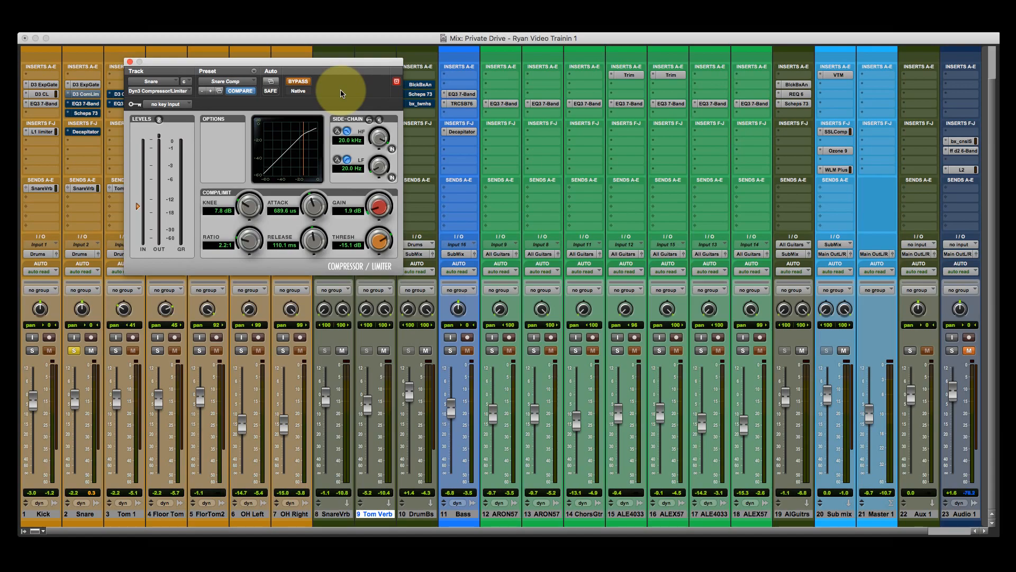
pyautogui.click(308, 82)
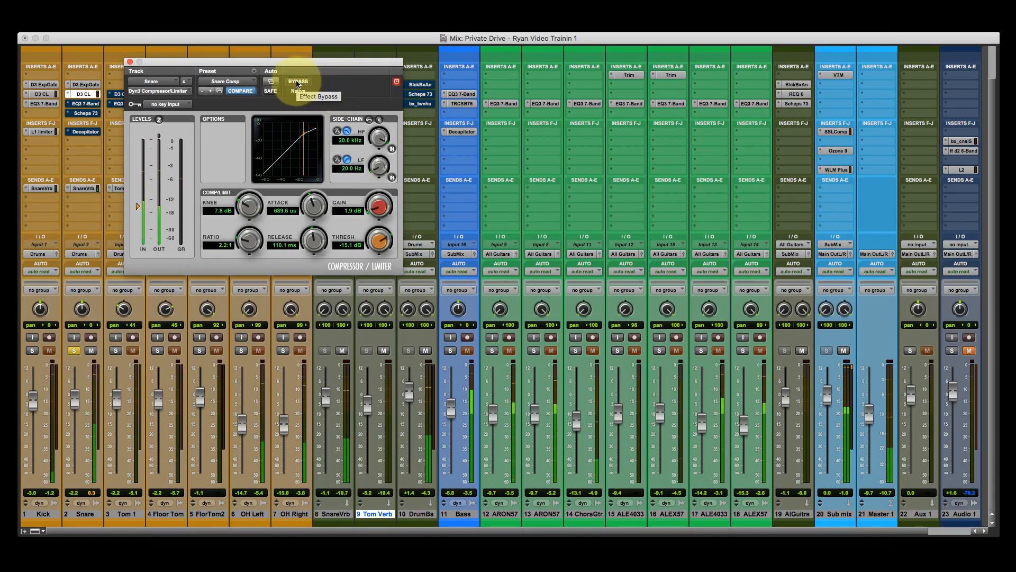
pyautogui.click(298, 83)
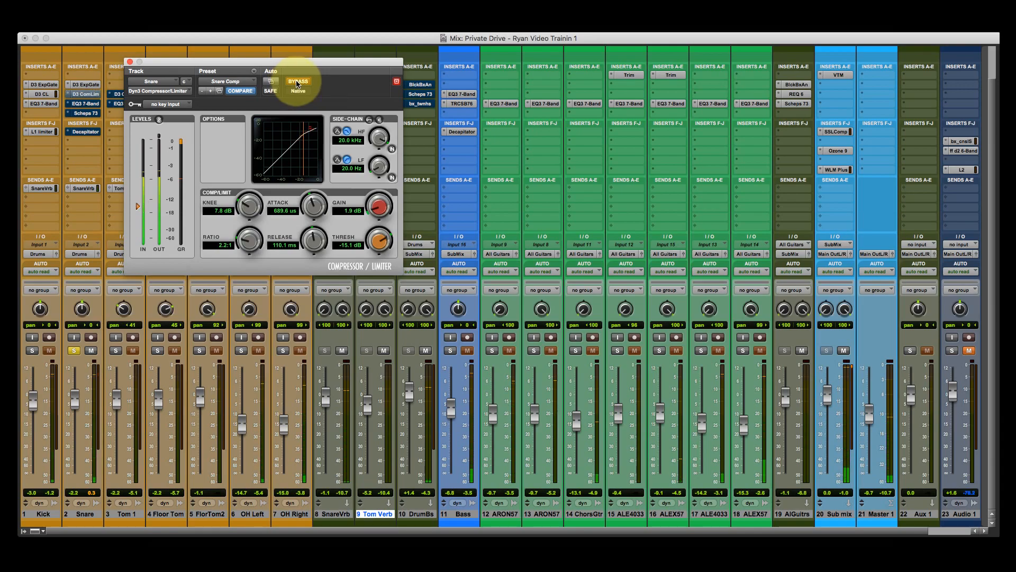
pyautogui.click(299, 83)
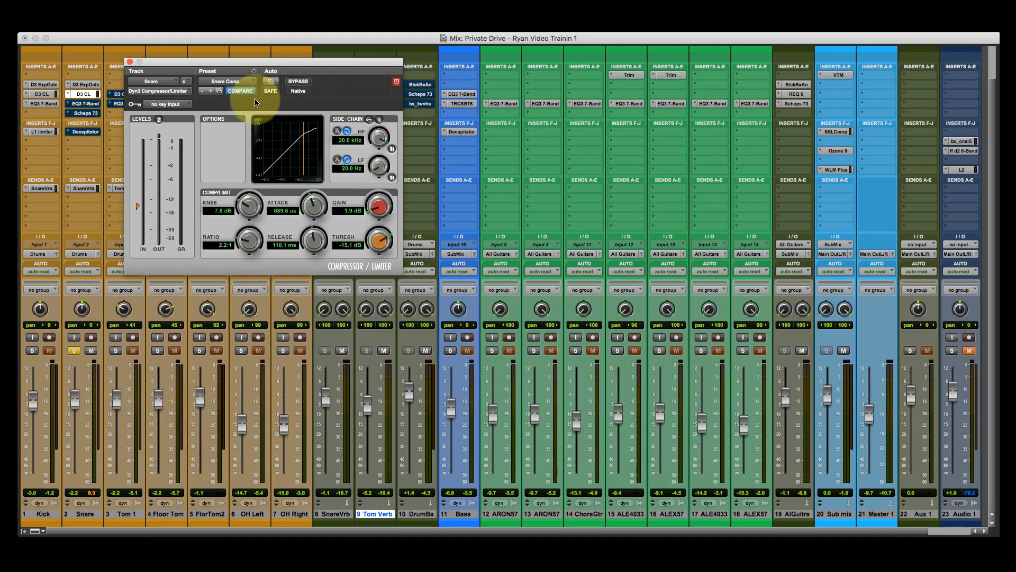
# Audition the snare's enabled EQ3 7-Band against bypass during playback and set its output to -1.0 dB, closing its window
pyautogui.click(85, 103)
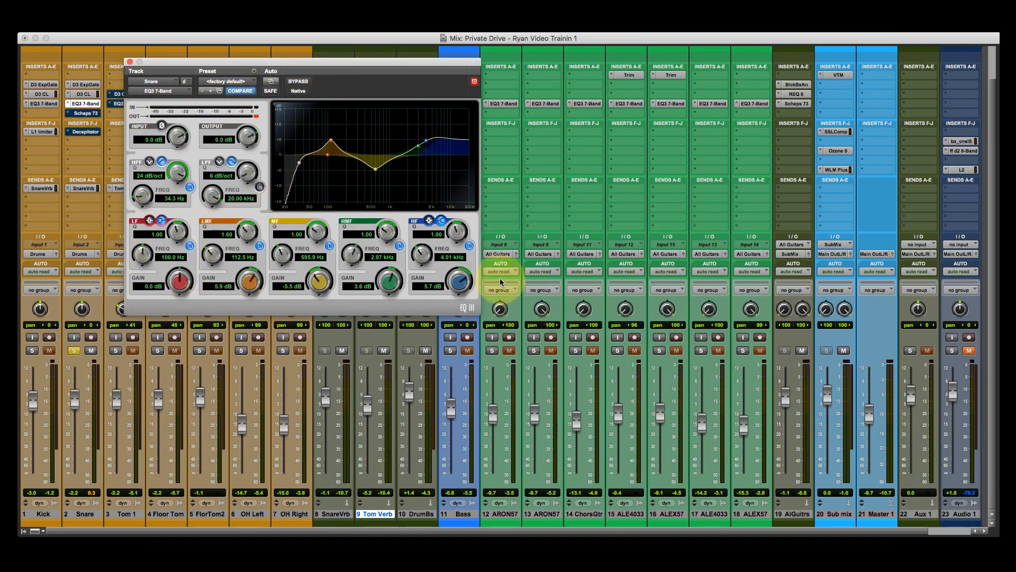
pyautogui.press('space')
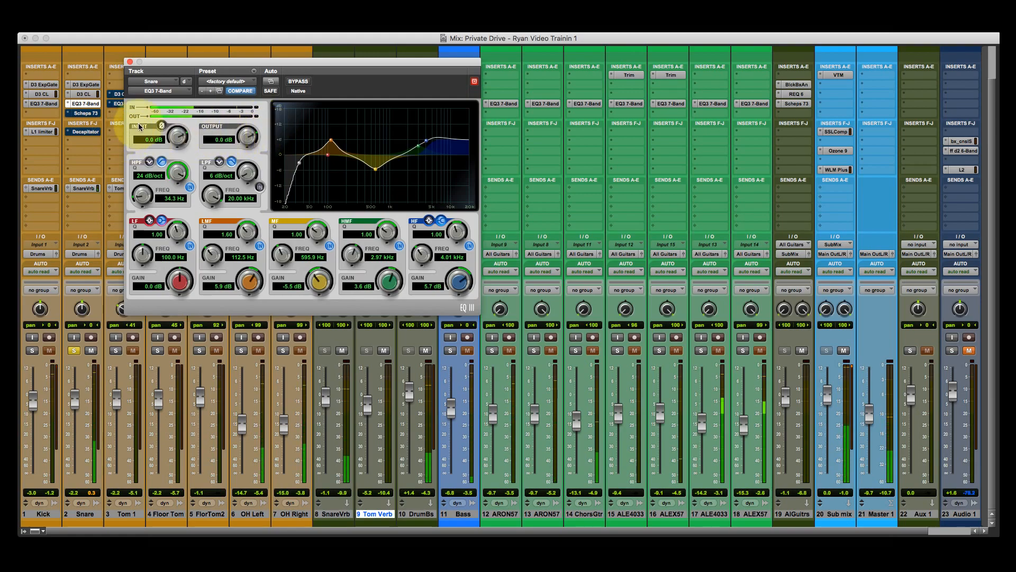
pyautogui.click(299, 81)
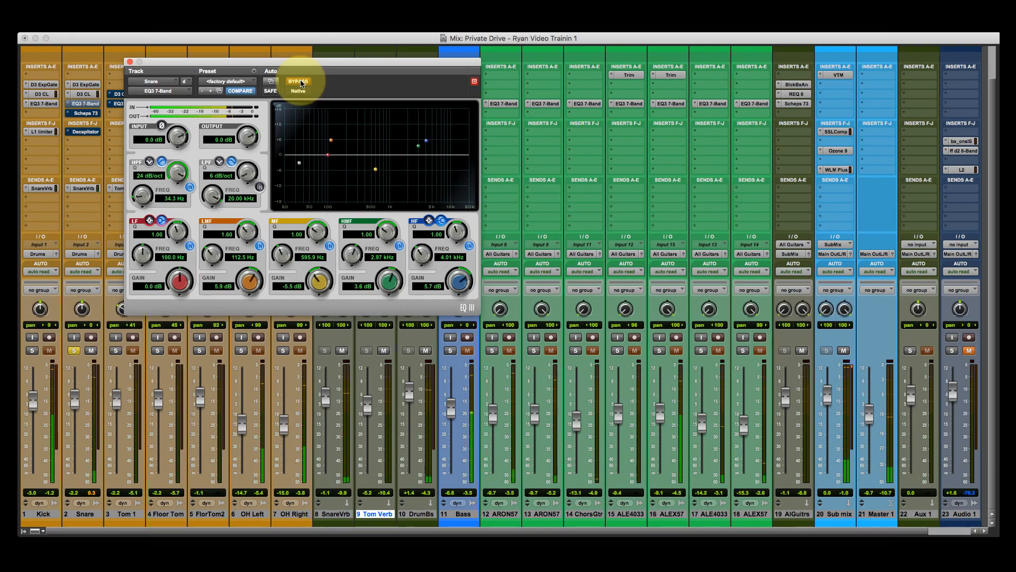
pyautogui.click(300, 82)
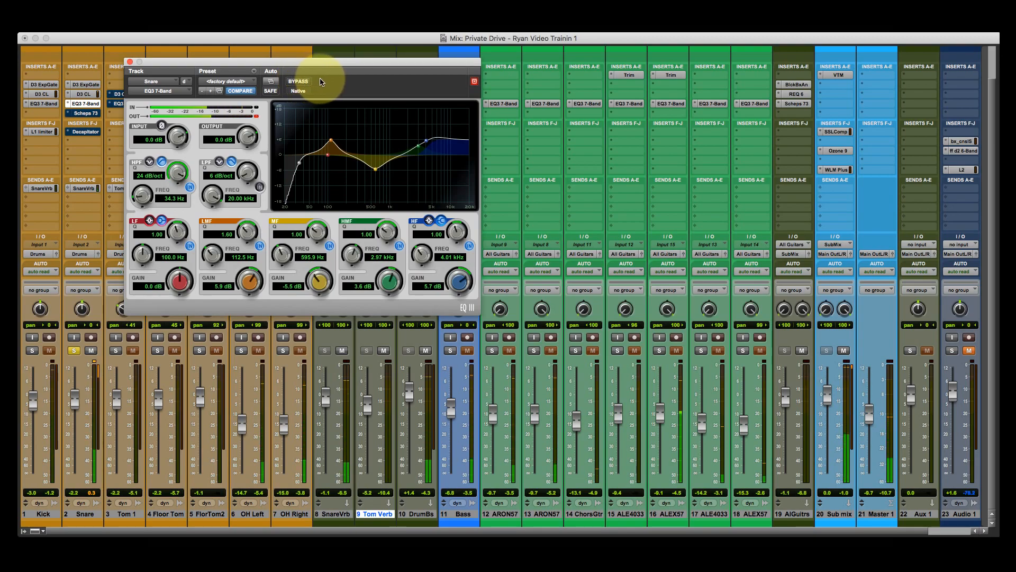
pyautogui.moveTo(244, 139); pyautogui.dragTo(244, 142)
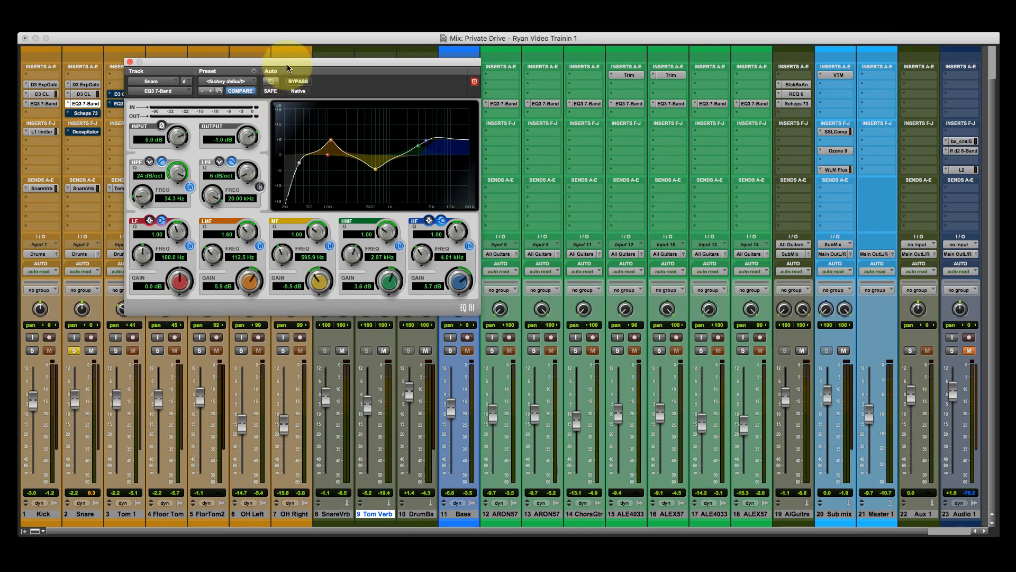
pyautogui.click(130, 63)
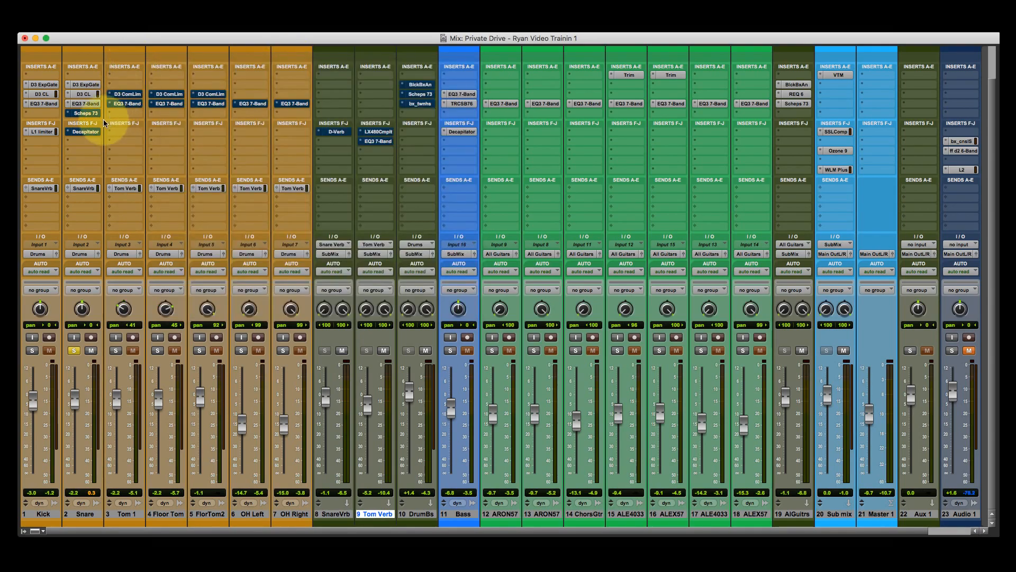
# Open the snare's Scheps 73, take it out of bypass during playback, and close its window
pyautogui.click(94, 114)
pyautogui.moveTo(244, 66); pyautogui.dragTo(266, 63)
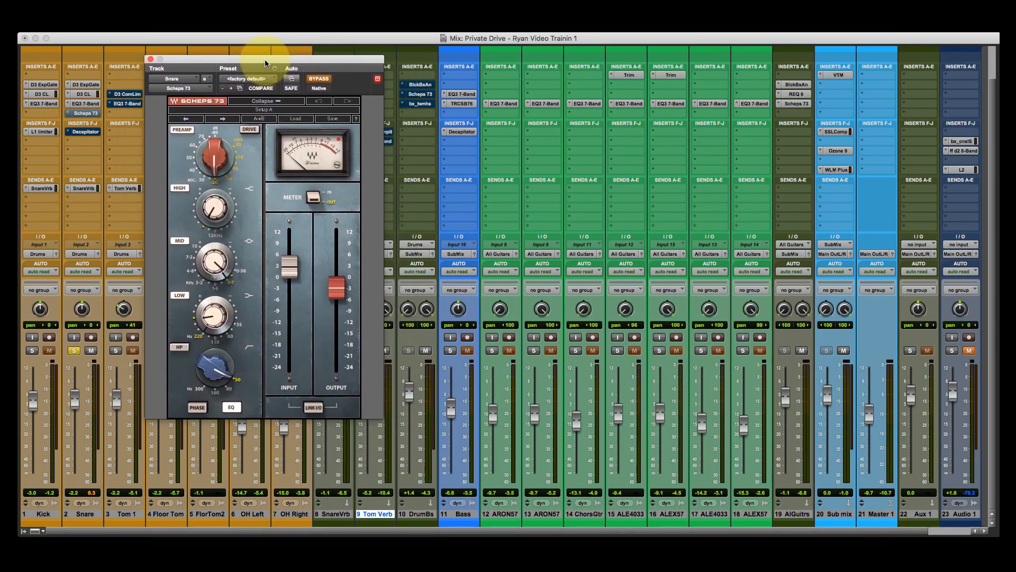
pyautogui.click(93, 41)
pyautogui.press('space')
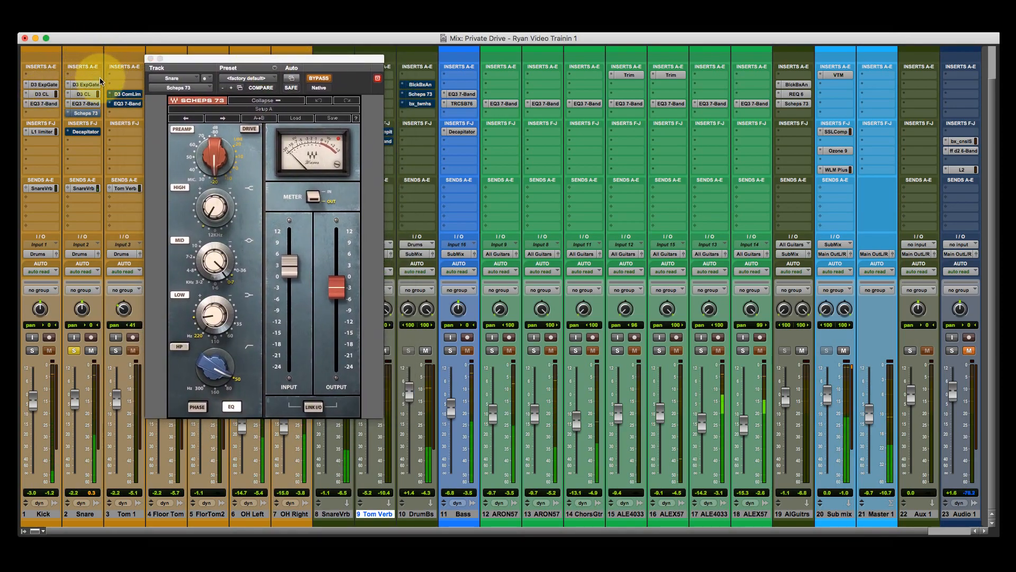
pyautogui.click(325, 80)
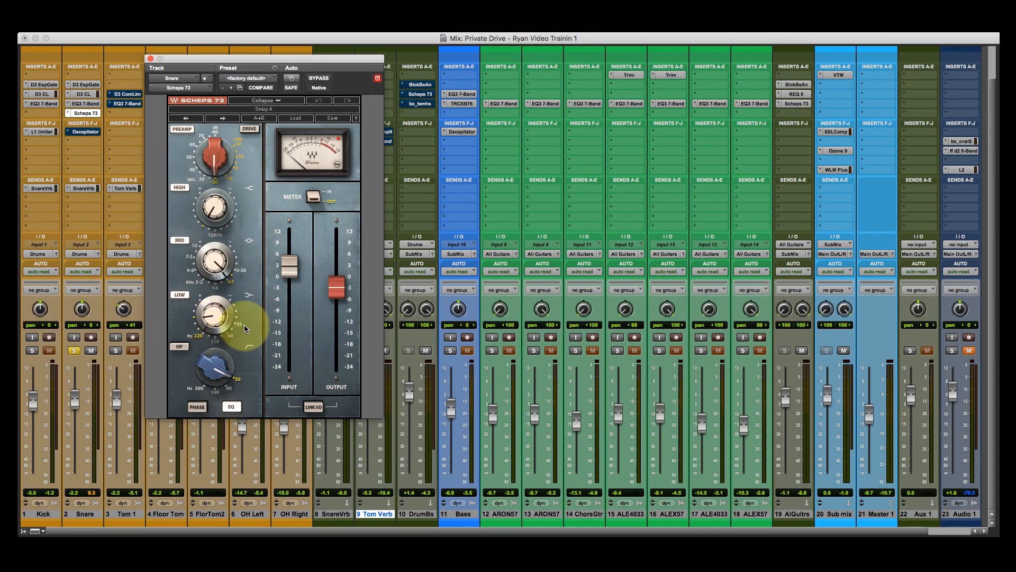
pyautogui.click(248, 295)
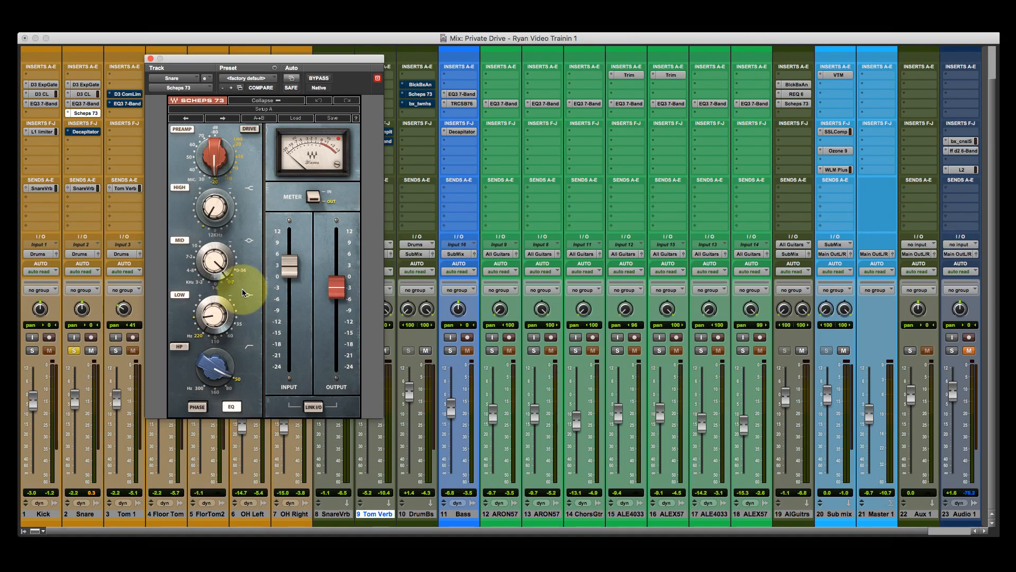
pyautogui.click(150, 58)
# Open the snare's Decapitator and switch it out of bypass, comparing both states during playback before closing its window
pyautogui.click(86, 131)
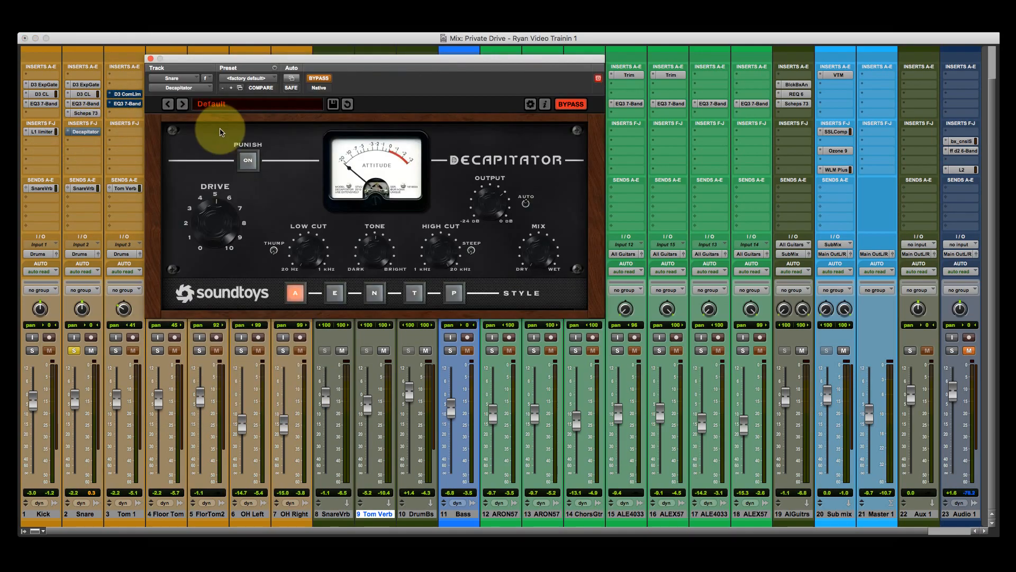
pyautogui.moveTo(327, 61); pyautogui.dragTo(302, 78)
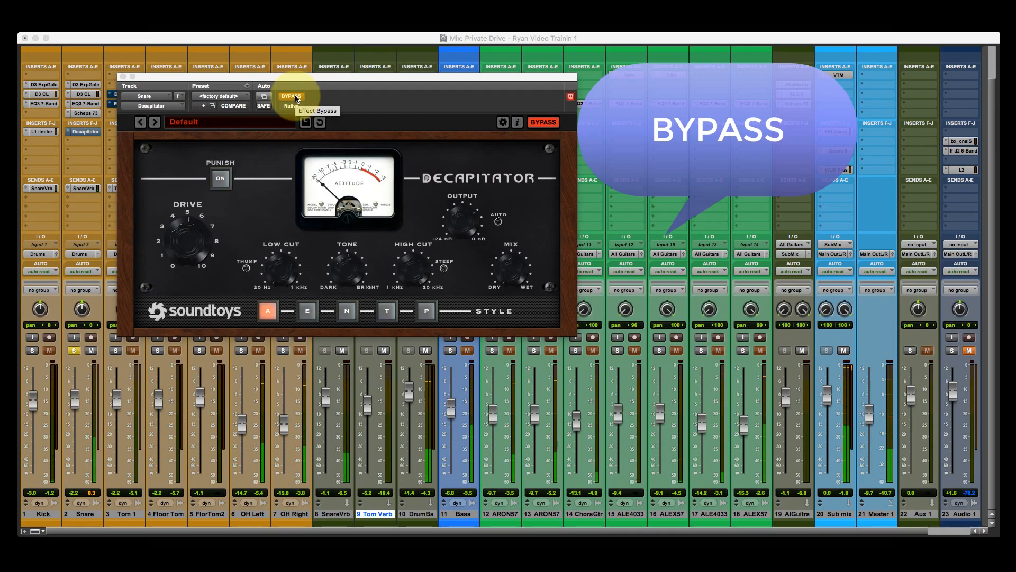
pyautogui.click(298, 98)
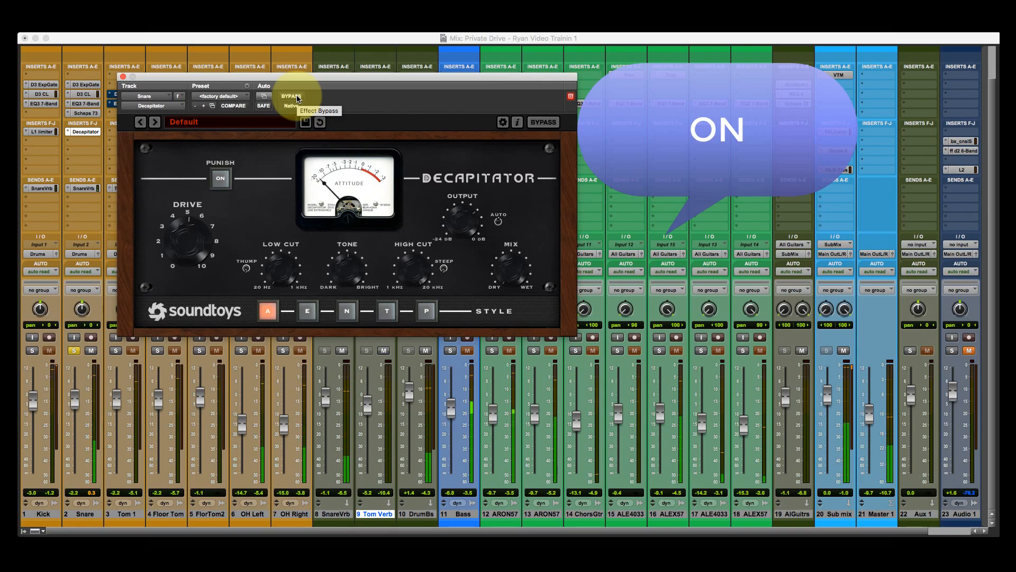
pyautogui.click(298, 99)
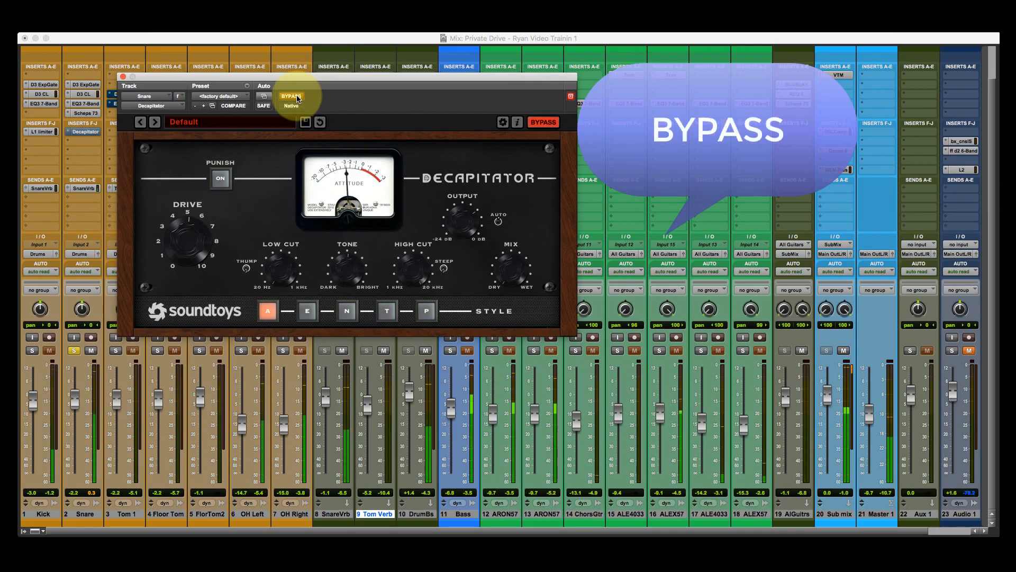
pyautogui.click(297, 98)
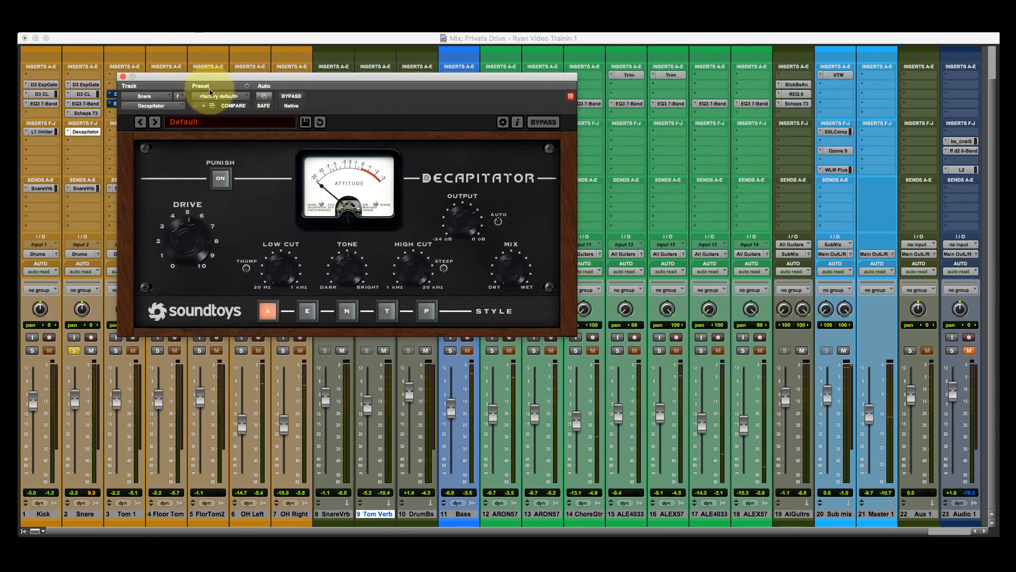
pyautogui.click(122, 74)
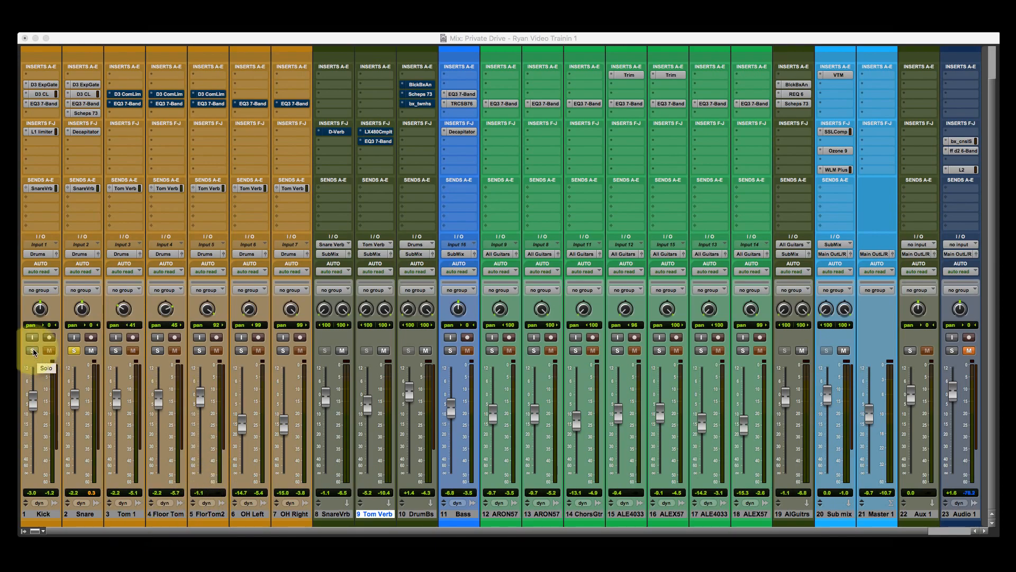
# Solo Tom 1 instead of the Snare and take Tom 1's Dyn3 Compressor/Limiter out of bypass during playback
pyautogui.click(111, 350)
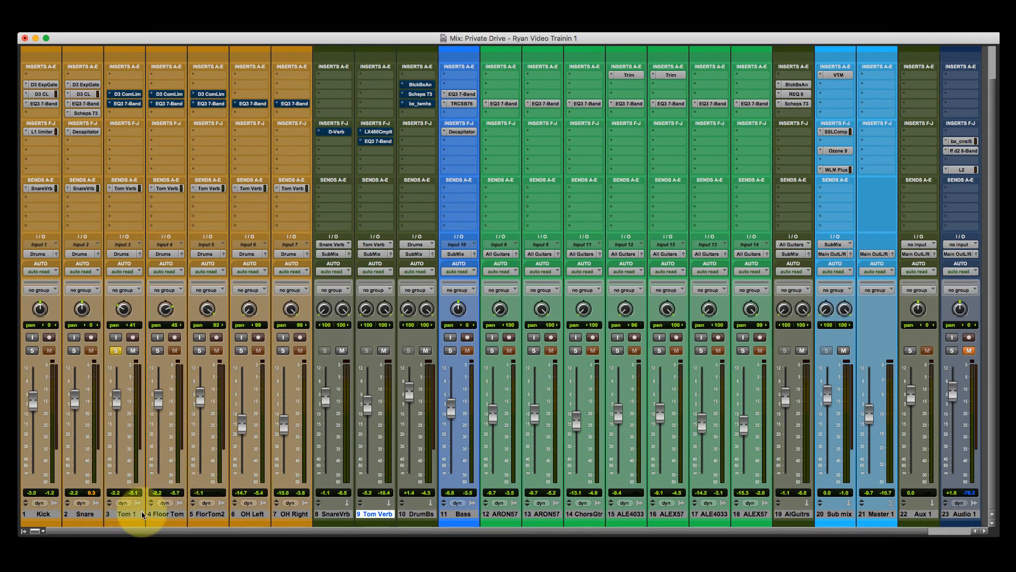
pyautogui.click(126, 95)
pyautogui.moveTo(210, 74); pyautogui.dragTo(253, 77)
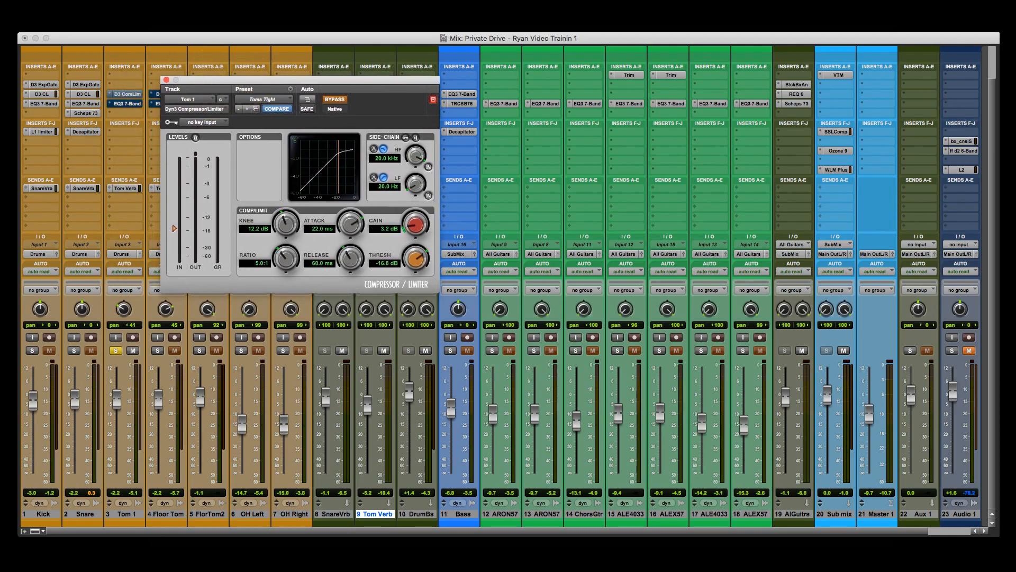
pyautogui.press('space')
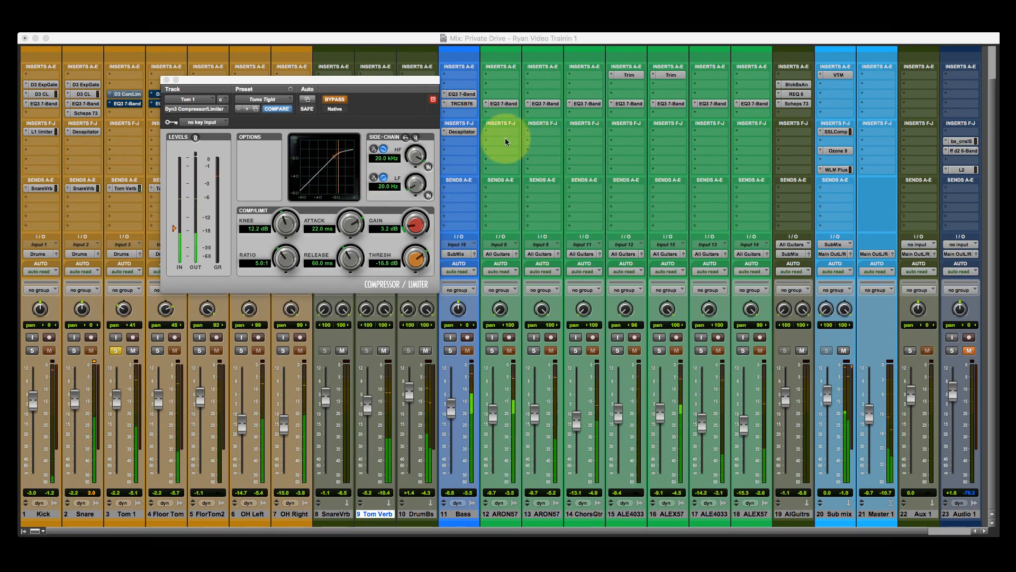
pyautogui.click(334, 100)
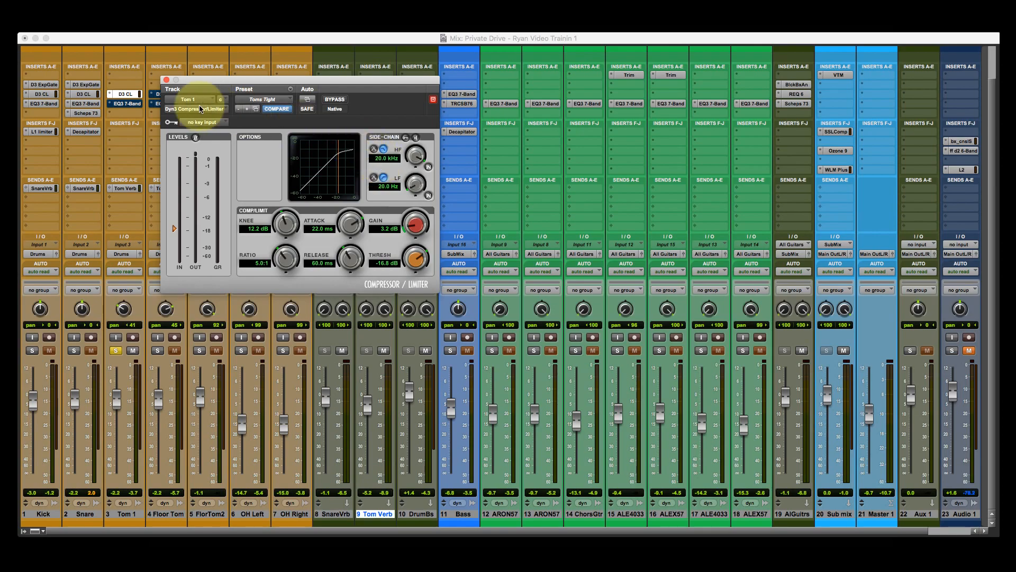
pyautogui.click(169, 82)
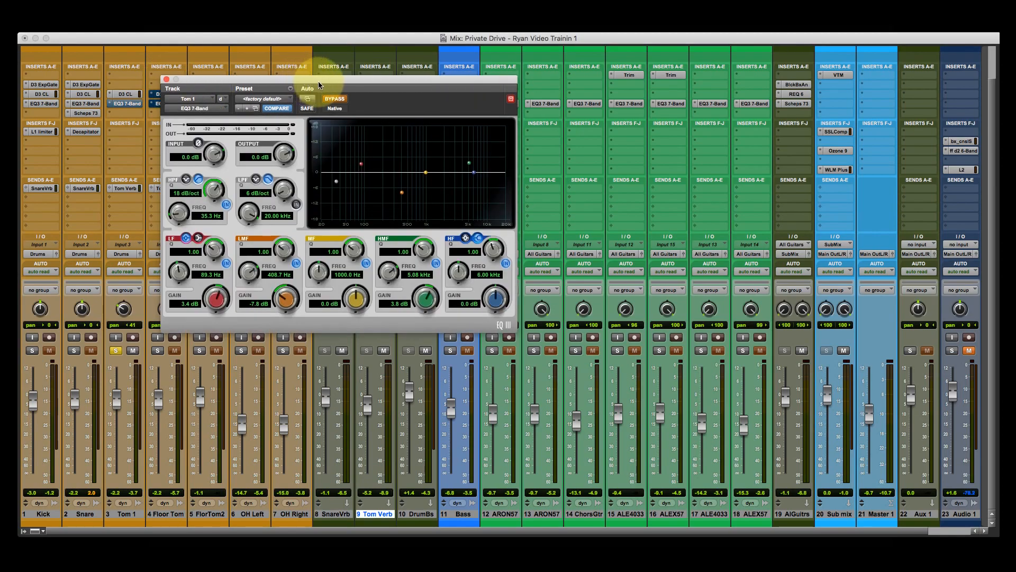
# Move Tom 1's EQ3 7-Band window aside and take the EQ out of bypass
pyautogui.moveTo(318, 81); pyautogui.dragTo(222, 91)
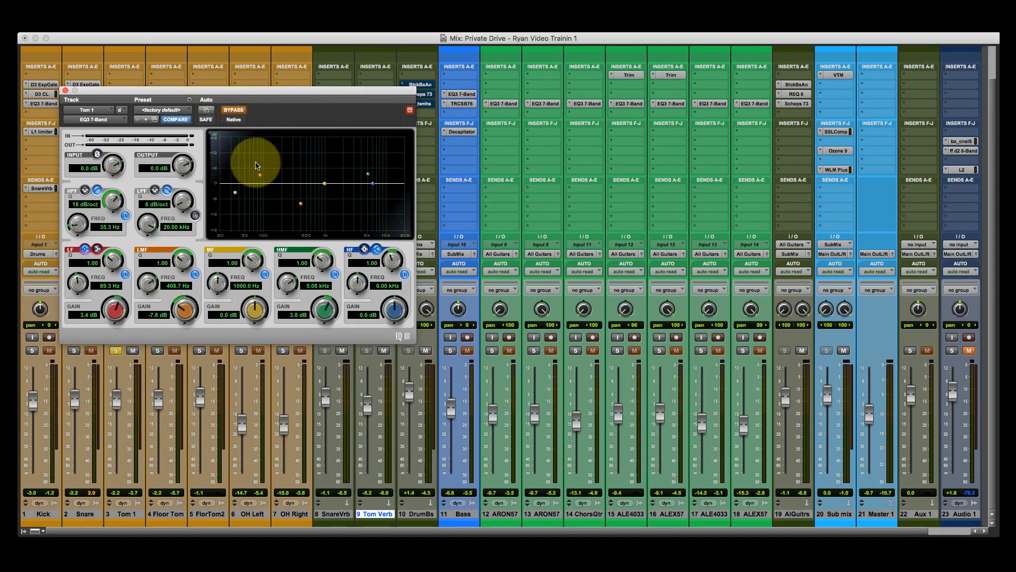
pyautogui.click(234, 110)
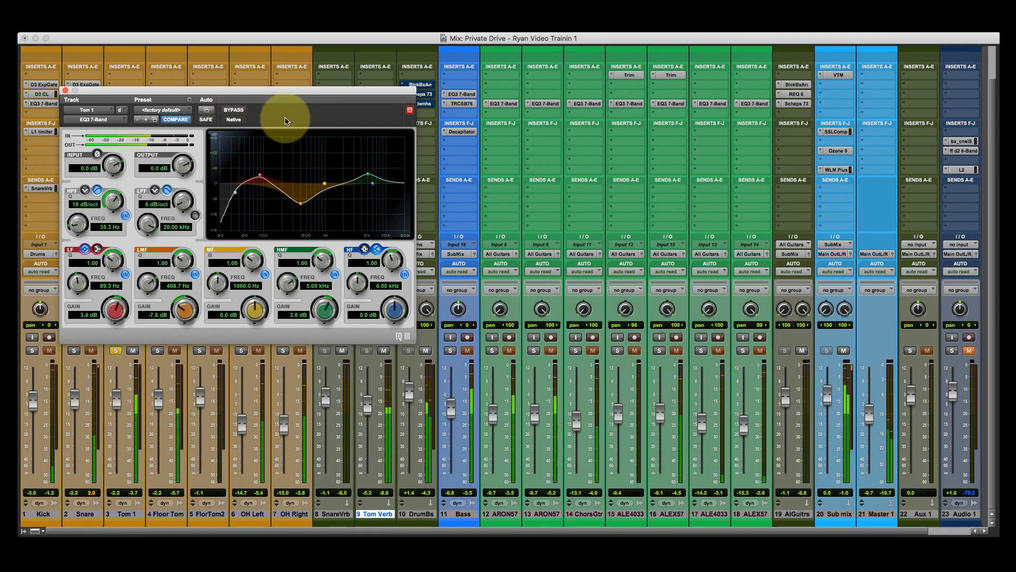
# Close Tom 1's EQ, solo Floor Tom in its place, and take Floor Tom's Dyn3 Compressor/Limiter out of bypass during playback
pyautogui.click(64, 90)
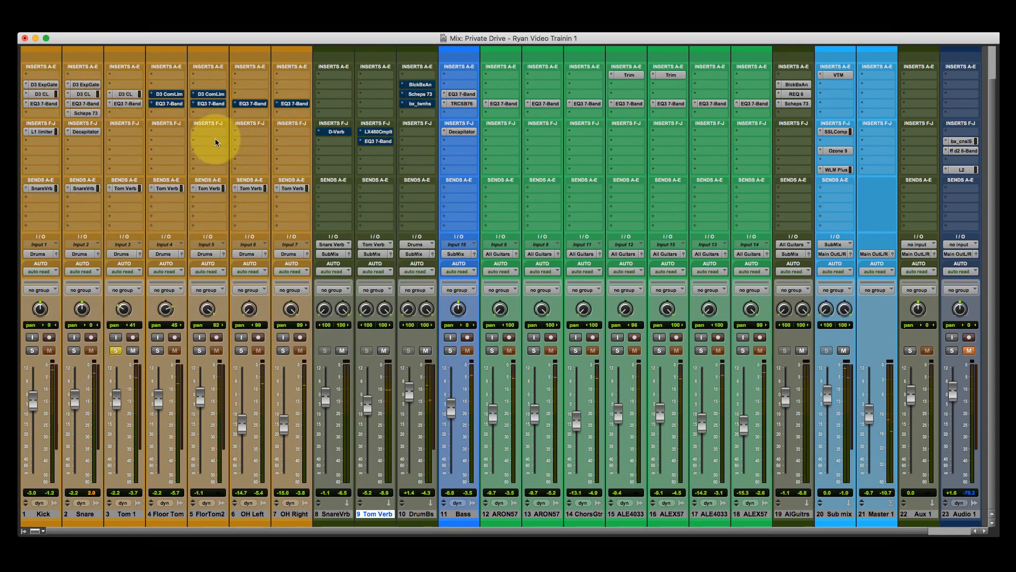
pyautogui.click(170, 96)
pyautogui.moveTo(201, 86); pyautogui.dragTo(357, 114)
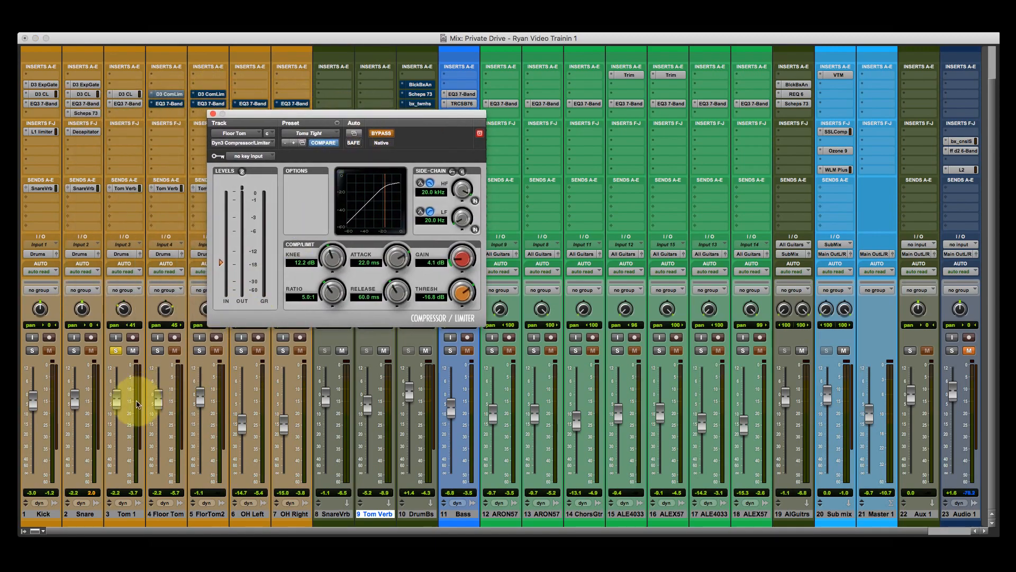
pyautogui.click(157, 350)
pyautogui.click(116, 349)
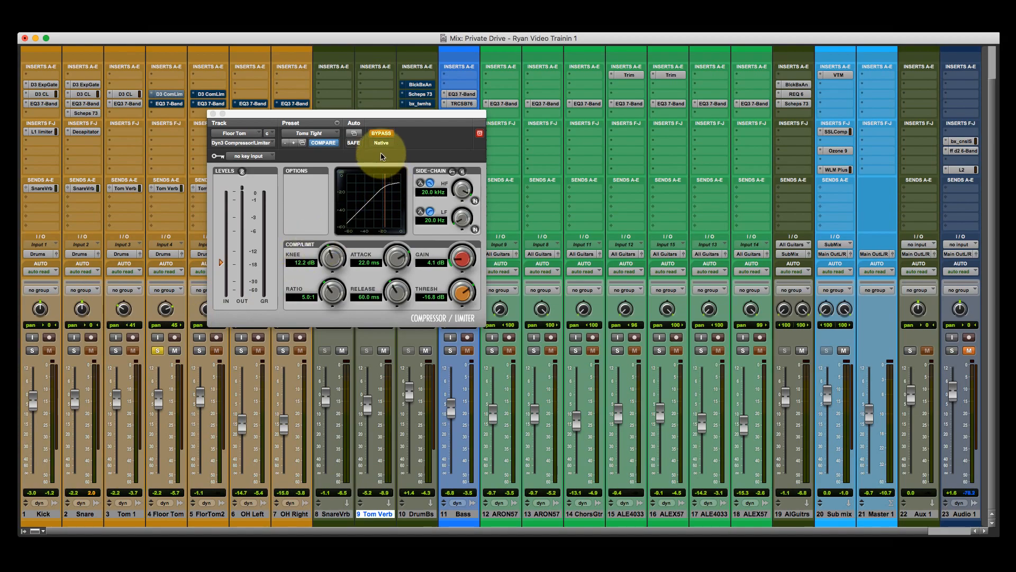
pyautogui.press('space')
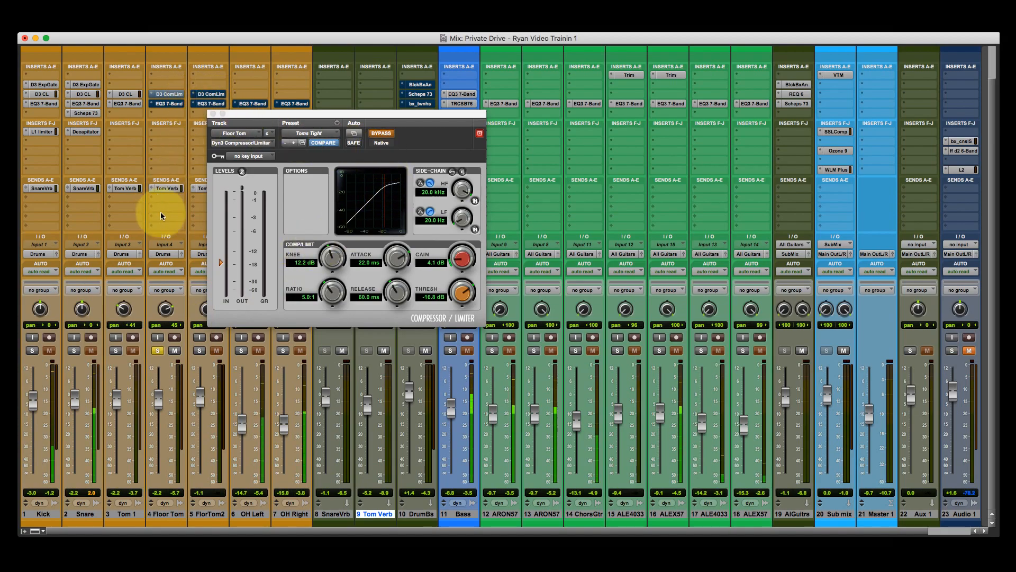
pyautogui.click(386, 135)
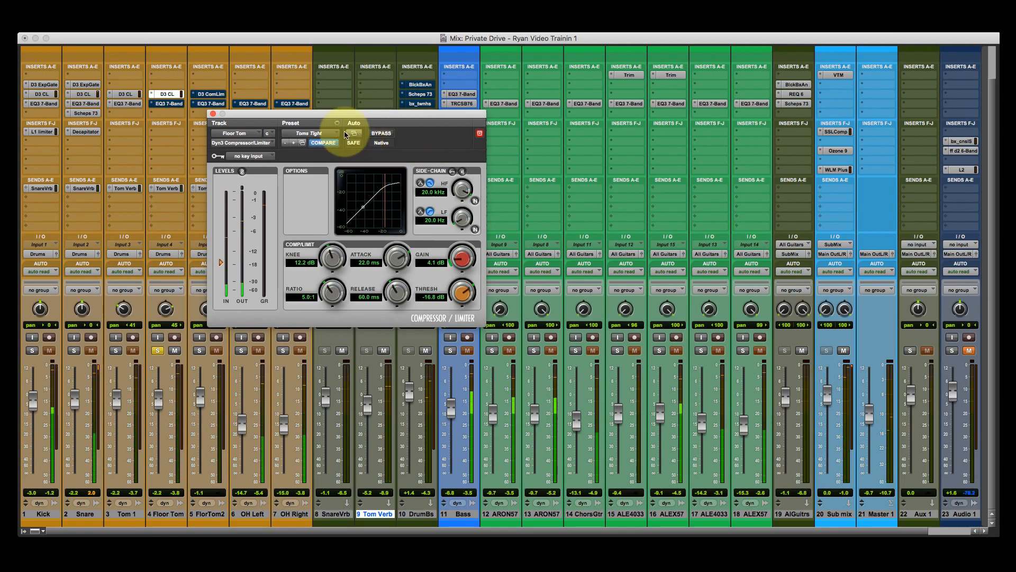
# Open Floor Tom's EQ3 7-Band, take it out of bypass during playback, and close its window
pyautogui.click(173, 103)
pyautogui.click(379, 134)
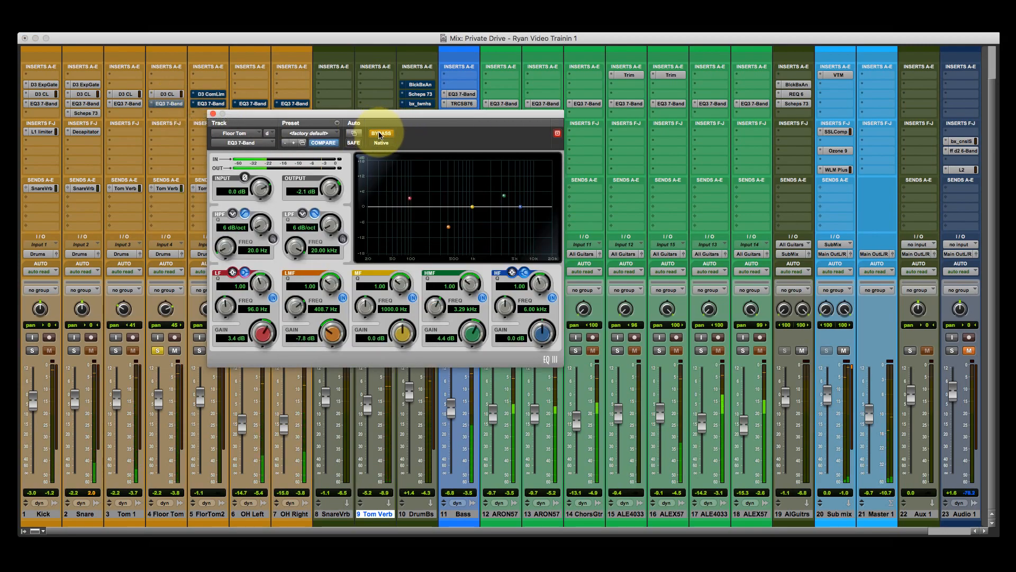
pyautogui.click(379, 134)
pyautogui.moveTo(414, 118); pyautogui.dragTo(390, 135)
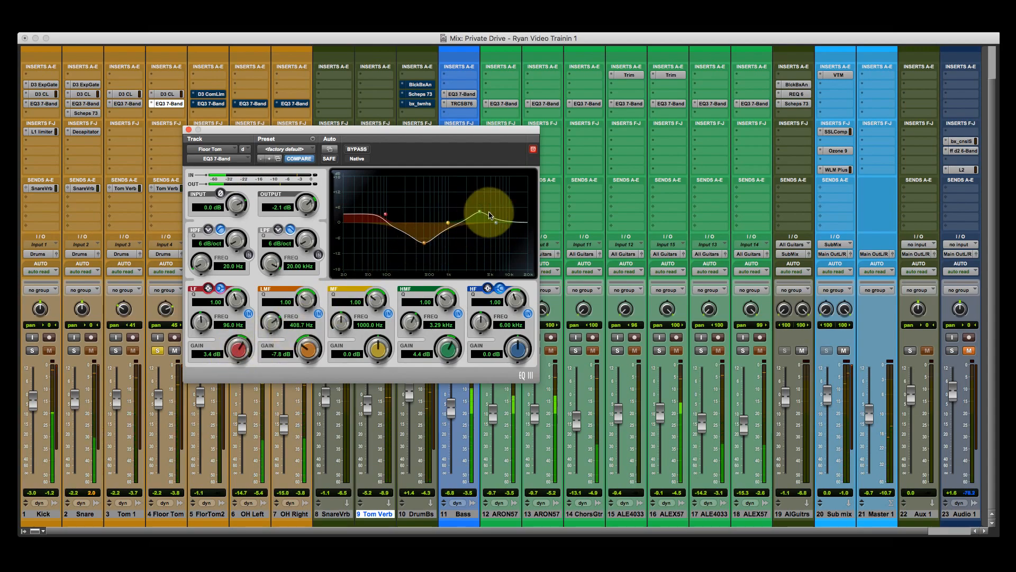
pyautogui.click(188, 130)
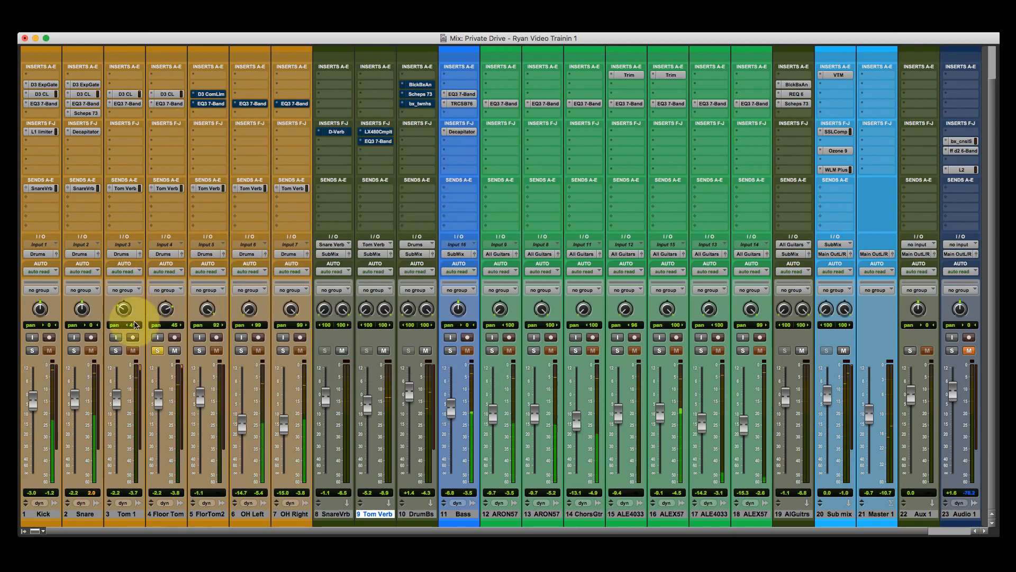
# Solo Floor Tom 2 instead of Floor Tom and activate its Dyn3 Compressor/Limiter, comparing both bypass states during playback before closing it
pyautogui.click(157, 350)
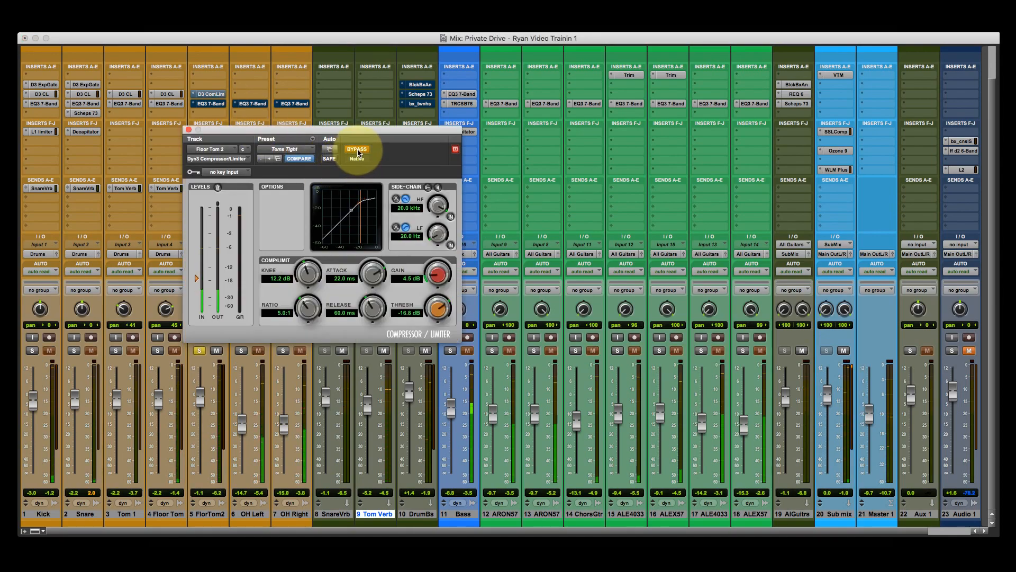
pyautogui.click(357, 150)
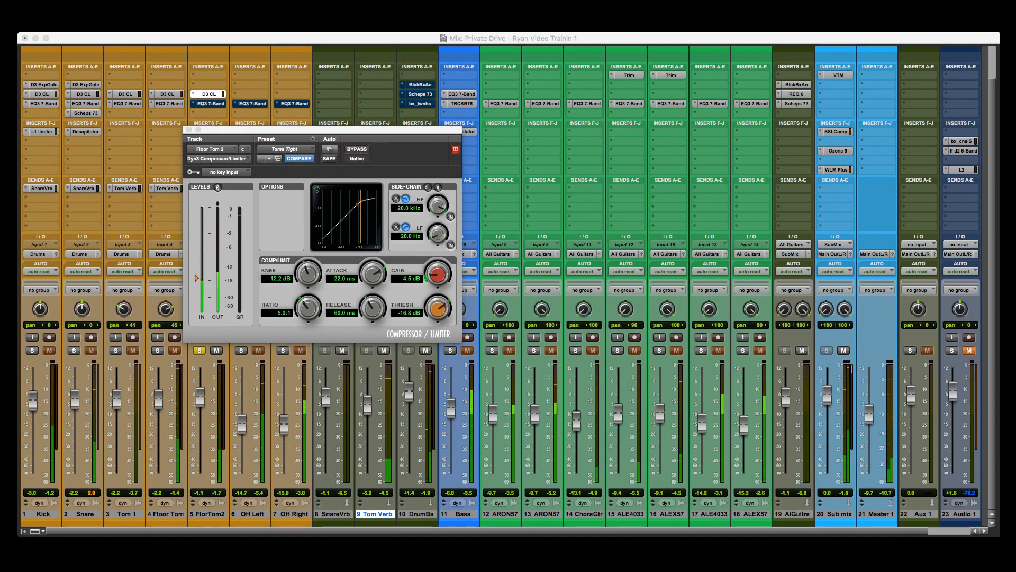
pyautogui.click(355, 150)
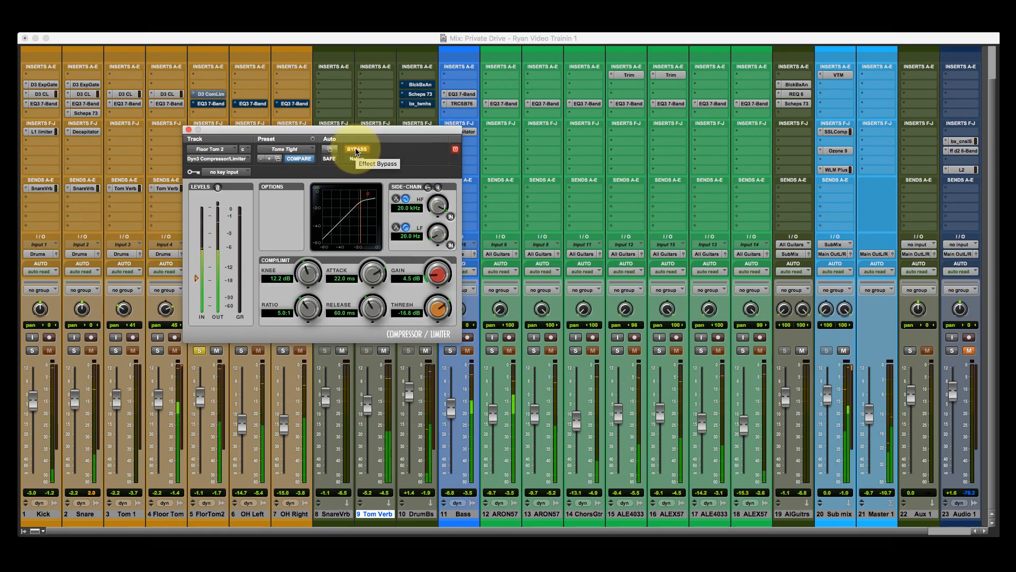
pyautogui.click(357, 149)
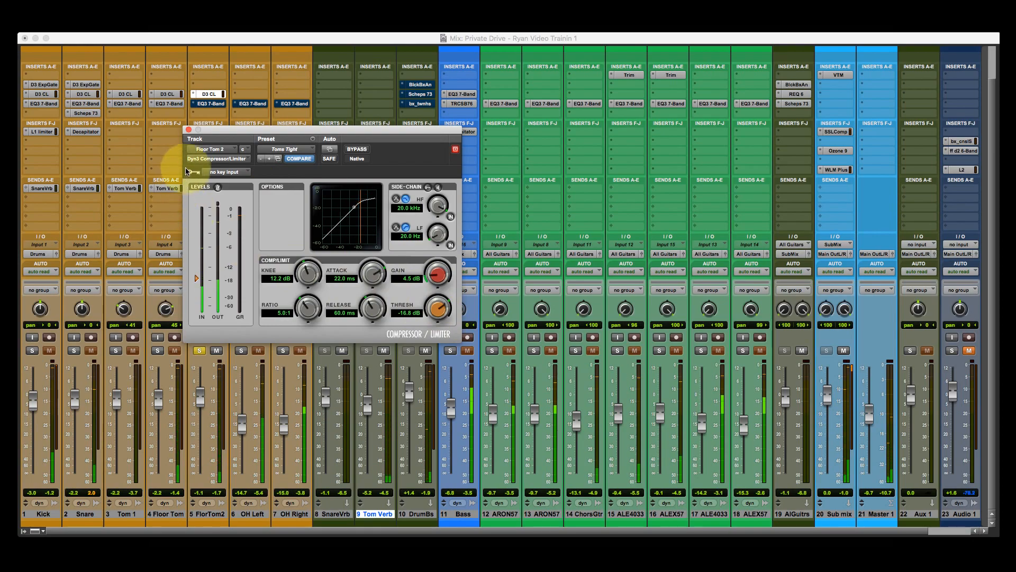
pyautogui.click(189, 130)
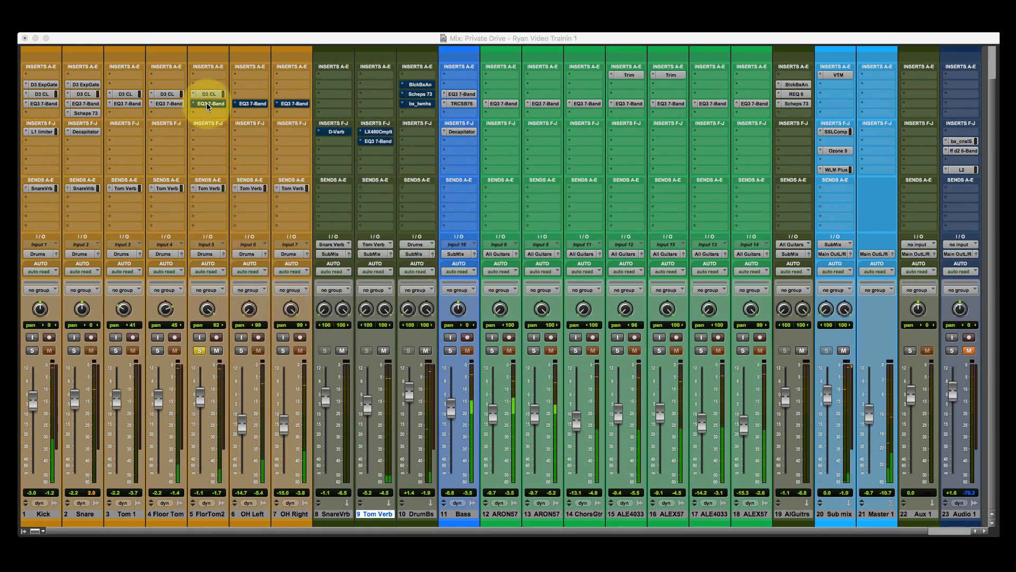
# Take Floor Tom 2's EQ3 7-Band out of bypass, close its window, and unsolo the track
pyautogui.click(206, 102)
pyautogui.click(364, 150)
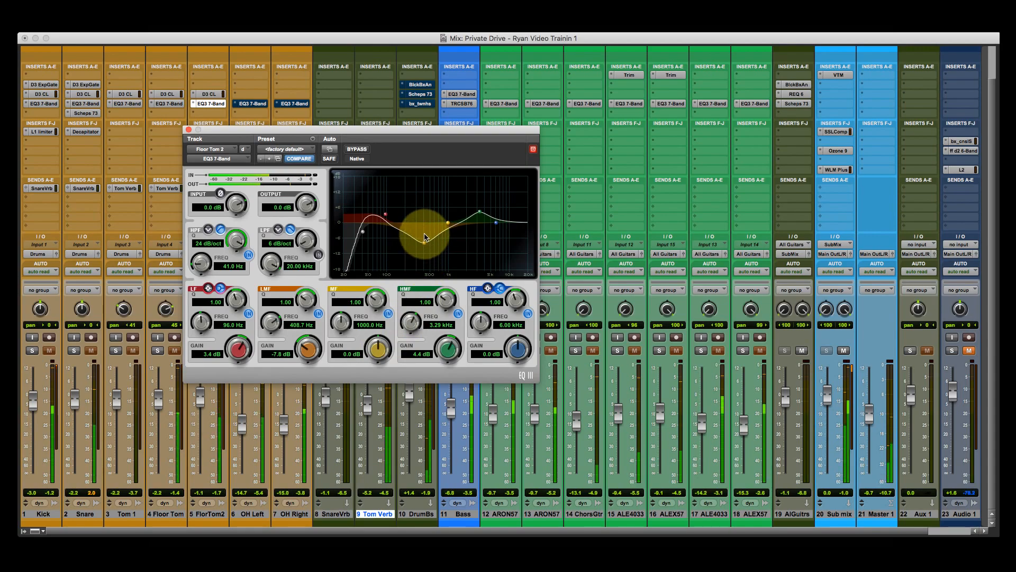
pyautogui.click(188, 129)
pyautogui.click(199, 350)
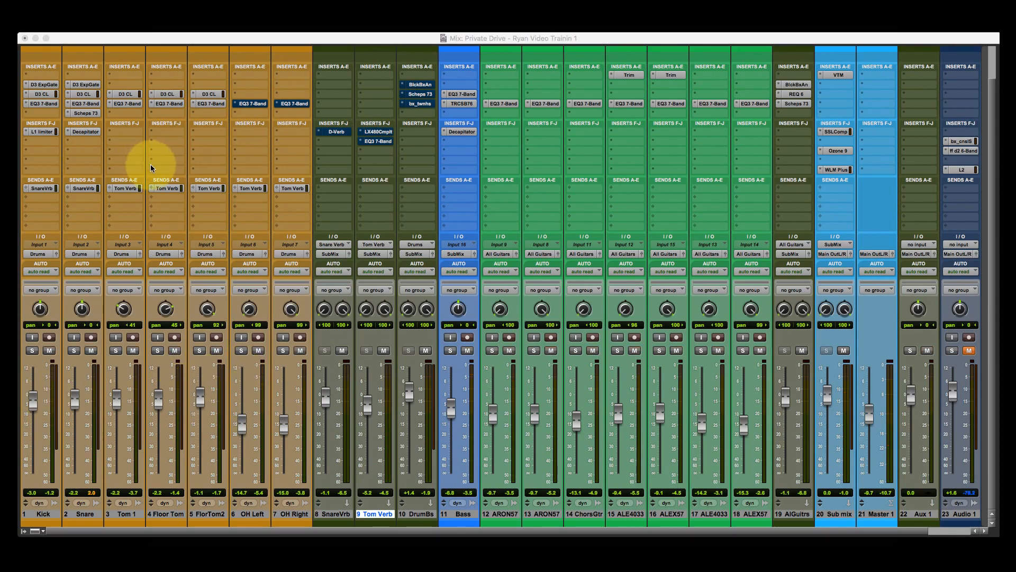
# Take the EQ3 7-Band plug-ins on OH Left and OH Right out of bypass and close their windows
pyautogui.click(247, 103)
pyautogui.moveTo(356, 127); pyautogui.dragTo(232, 123)
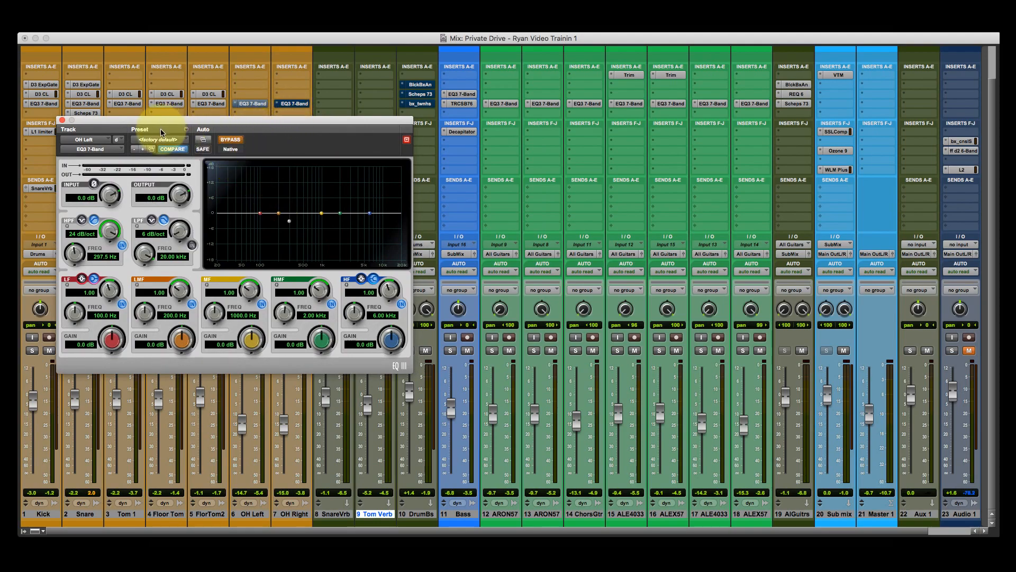
pyautogui.click(230, 139)
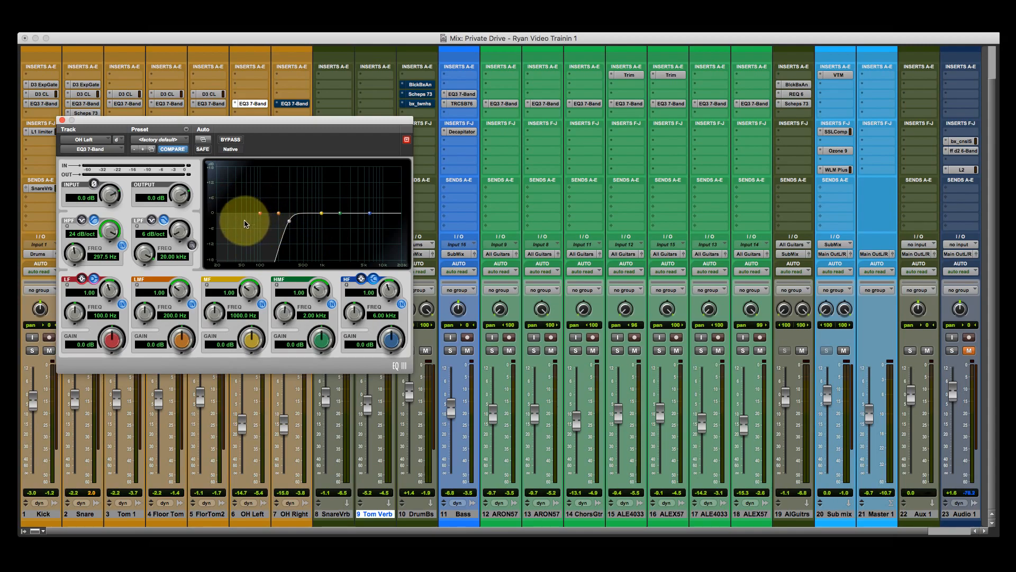
pyautogui.click(60, 120)
pyautogui.click(286, 105)
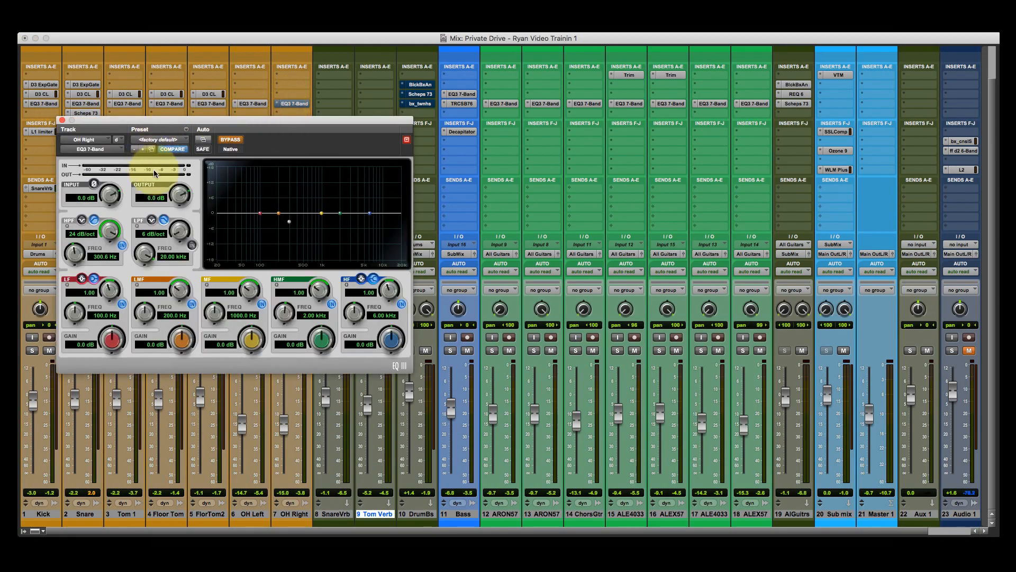
pyautogui.click(62, 121)
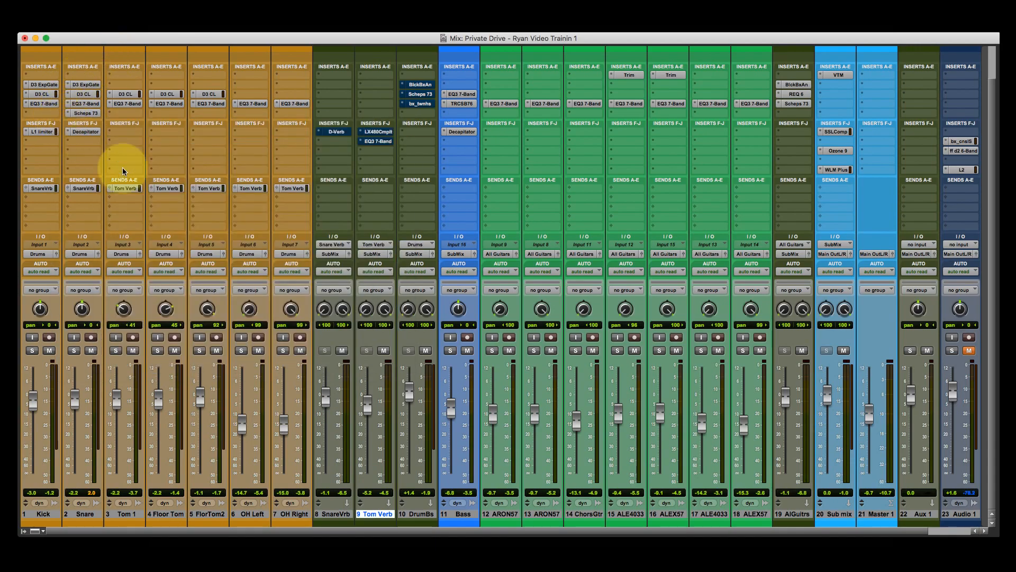
# Solo OH Left and OH Right, compare their EQs bypassed and active during playback, and unsolo both tracks
pyautogui.click(241, 350)
pyautogui.click(283, 350)
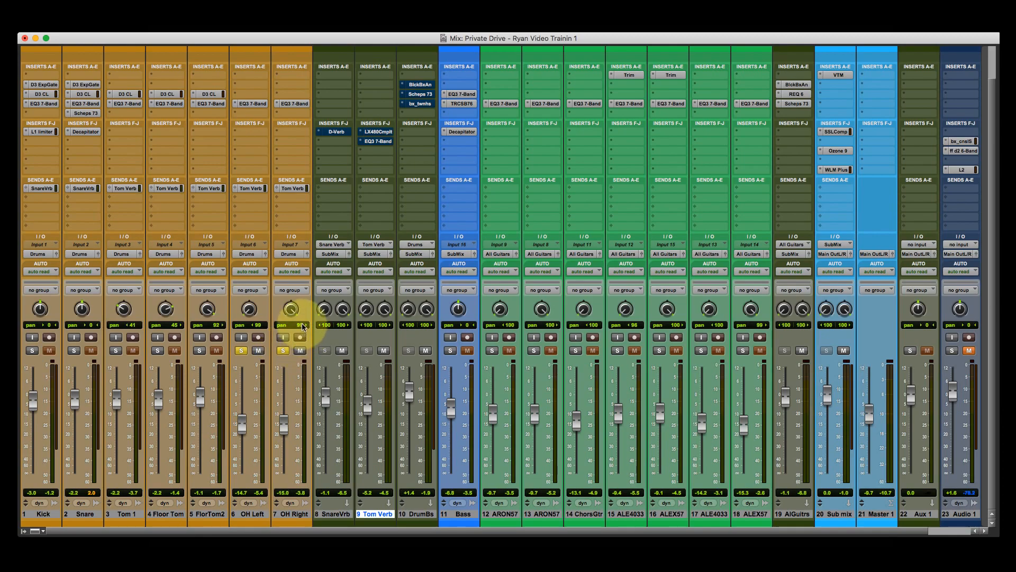
pyautogui.press('space')
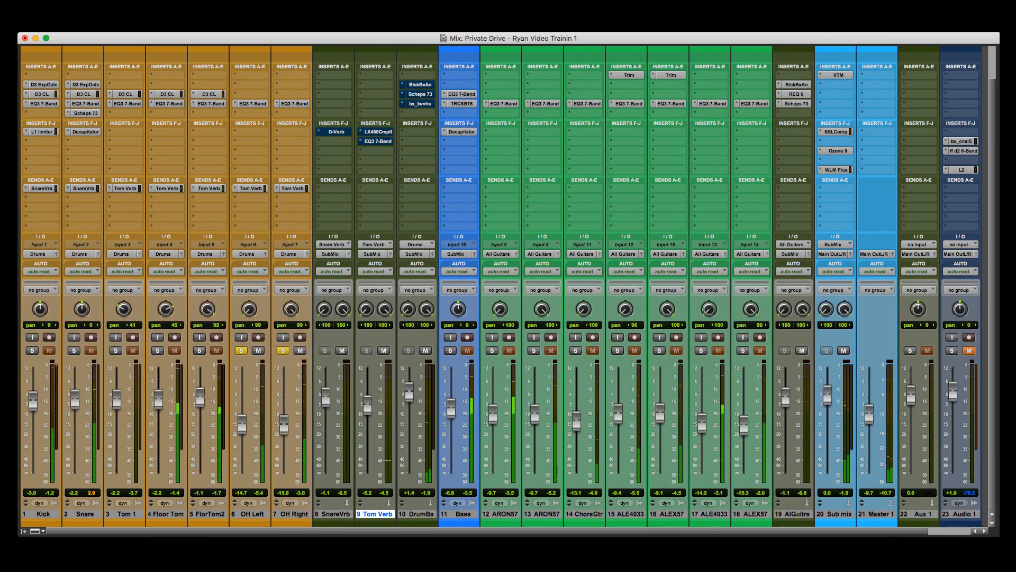
pyautogui.keyDown('super'); pyautogui.click(252, 103); pyautogui.keyUp('super')
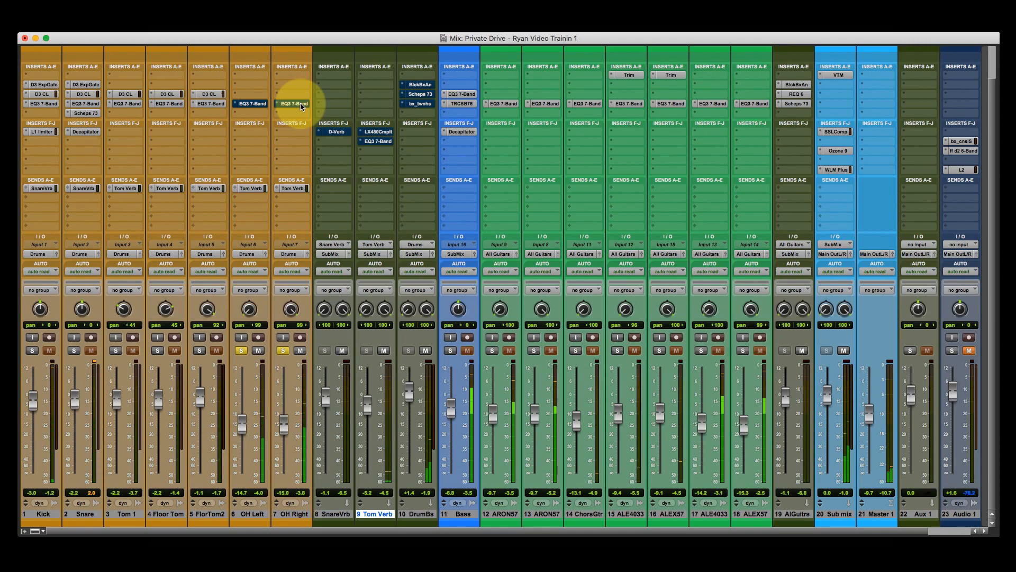
pyautogui.keyDown('super'); pyautogui.click(260, 104); pyautogui.keyUp('super')
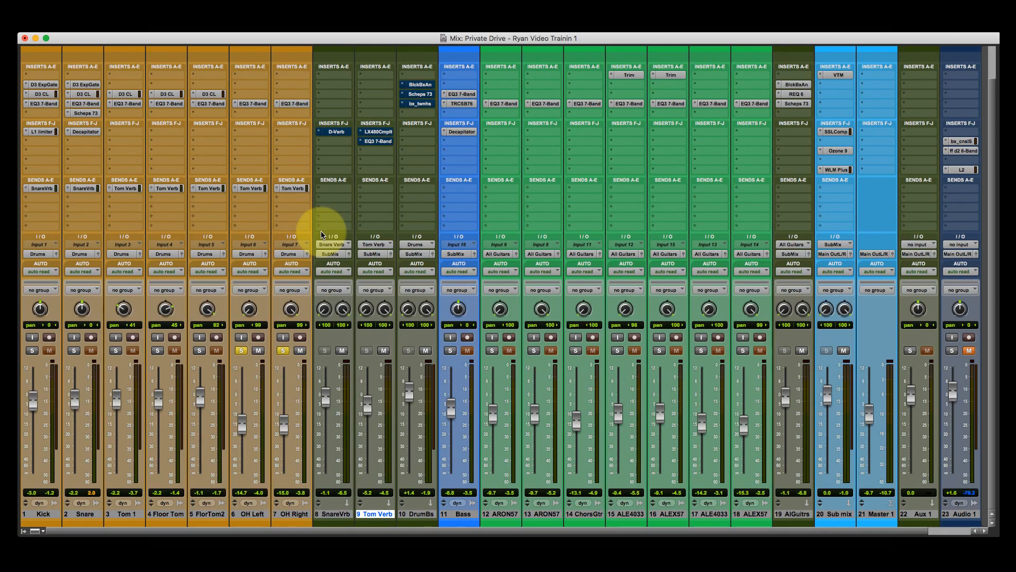
pyautogui.click(283, 350)
pyautogui.click(241, 350)
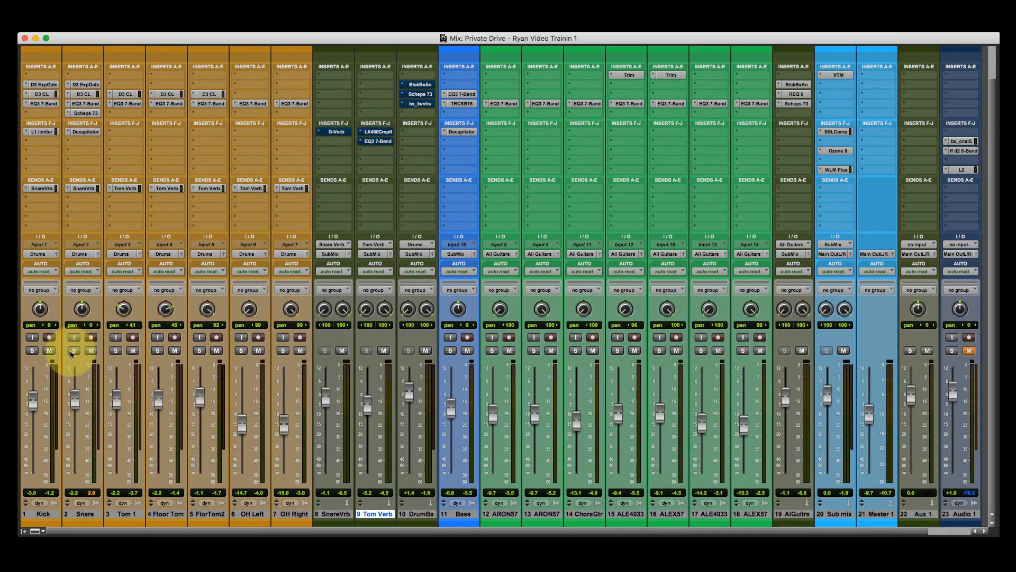
# Solo all drum tracks through the Drums group and compare Snare Verb's D-Verb bypassed and active during playback, leaving it active
pyautogui.click(32, 350)
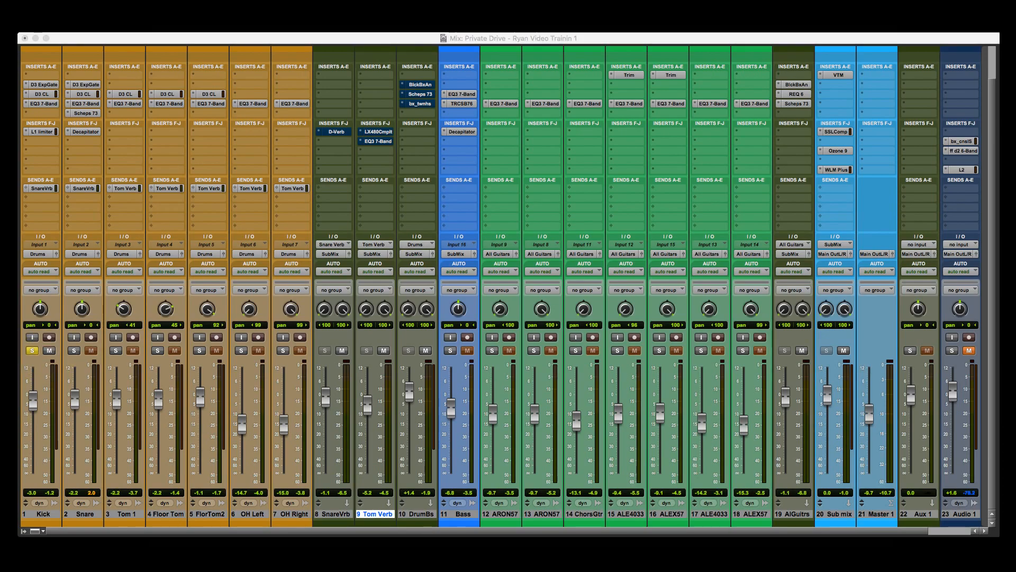
pyautogui.click(337, 132)
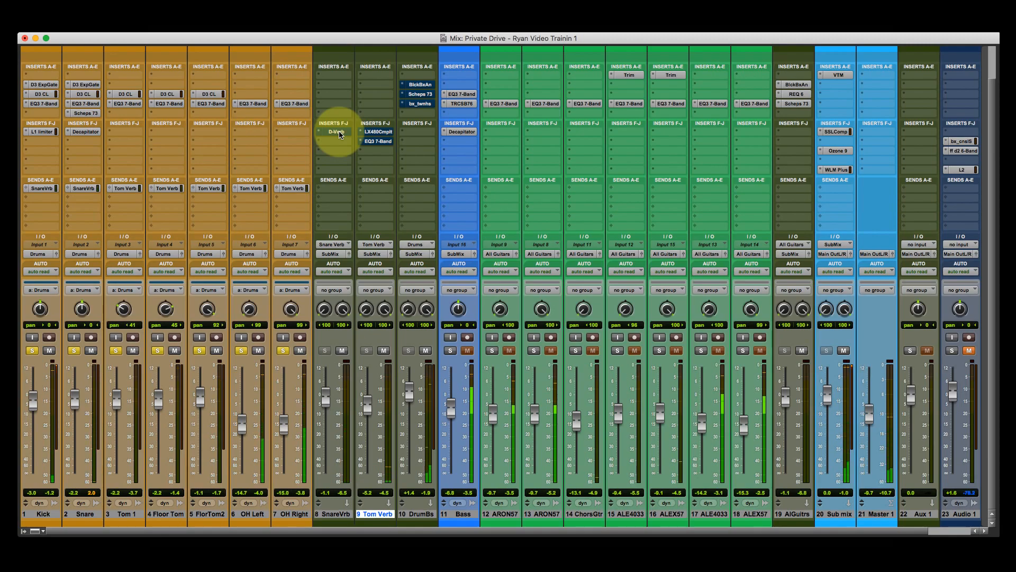
pyautogui.keyDown('super'); pyautogui.click(339, 132); pyautogui.keyUp('super')
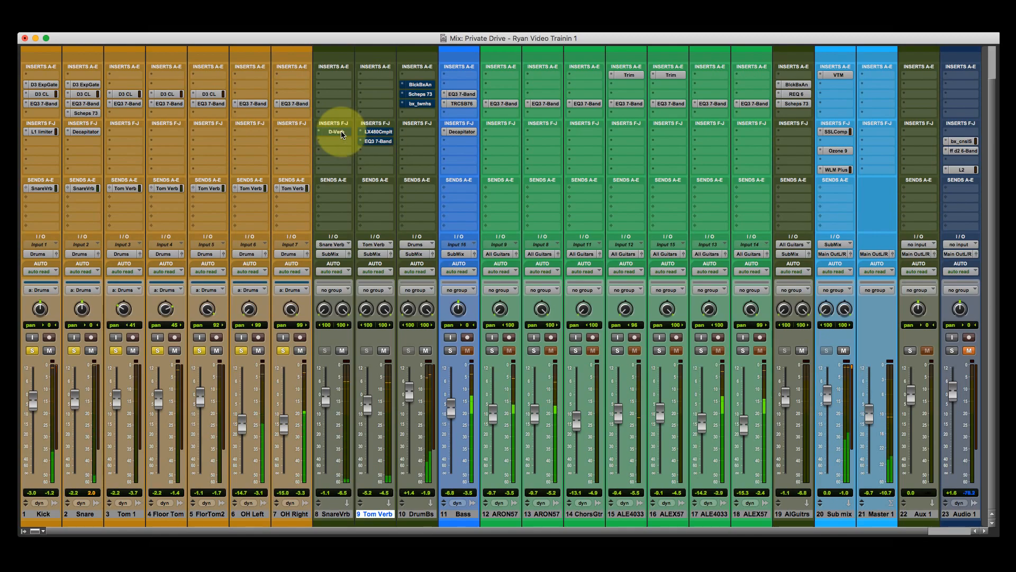
pyautogui.click(341, 131)
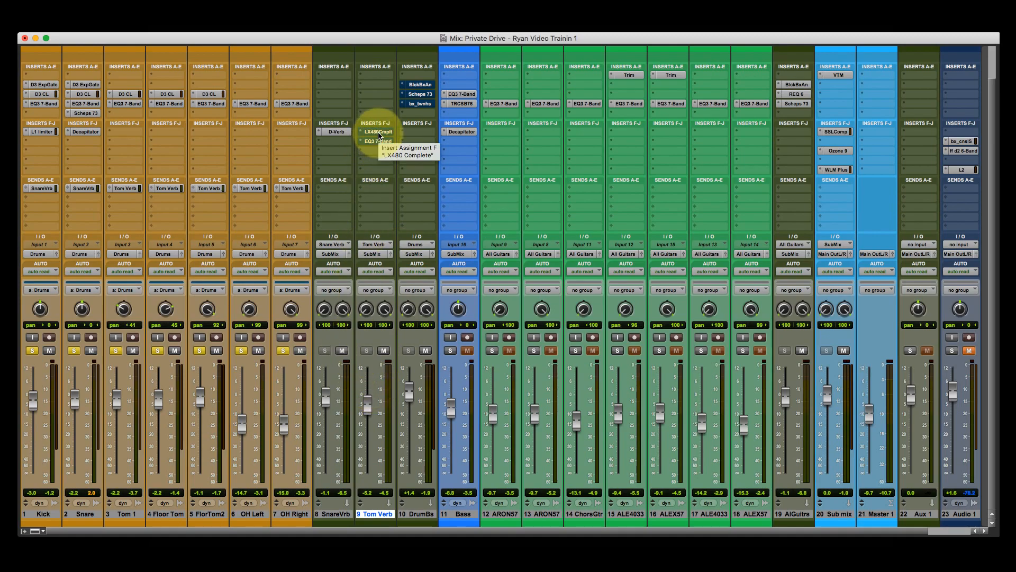
# Open Snare Verb's D-Verb, examine its reverb type, decay and filter settings, and close its window
pyautogui.click(338, 133)
pyautogui.moveTo(215, 121); pyautogui.dragTo(252, 97)
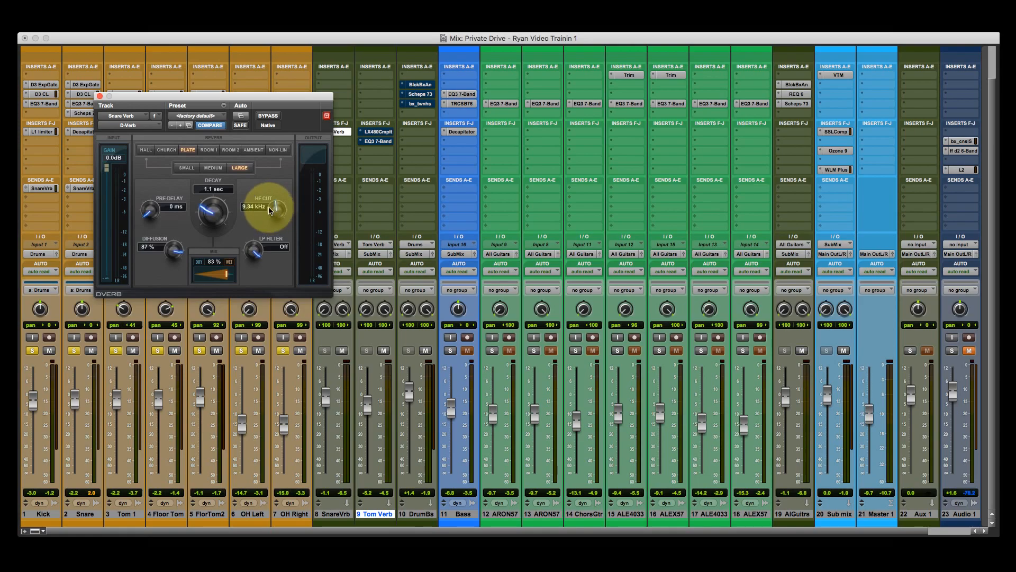
pyautogui.click(99, 95)
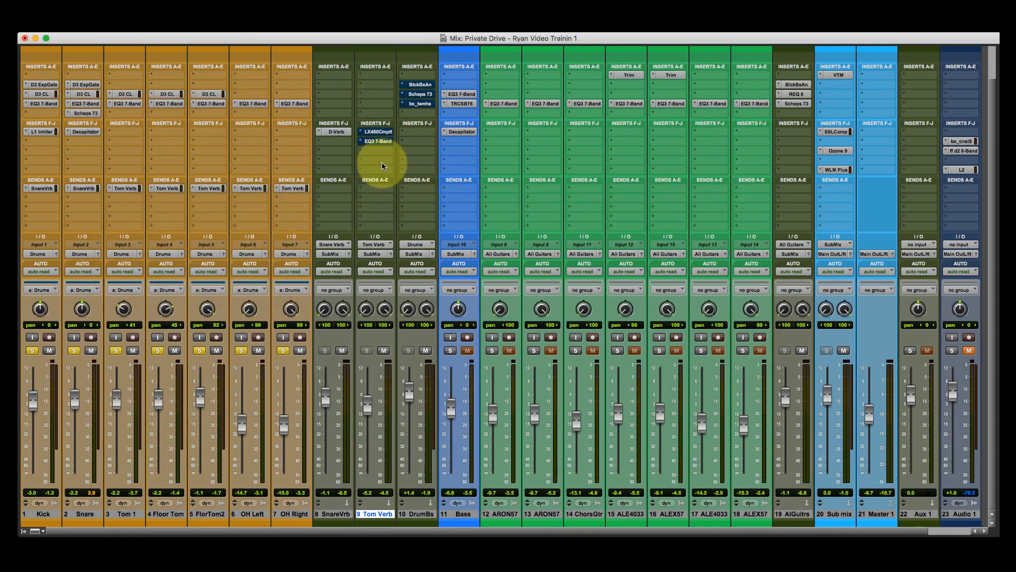
# Open Tom Verb's LX480 Complete, examine its filter, modulation and density settings, and close its window
pyautogui.click(375, 134)
pyautogui.click(373, 133)
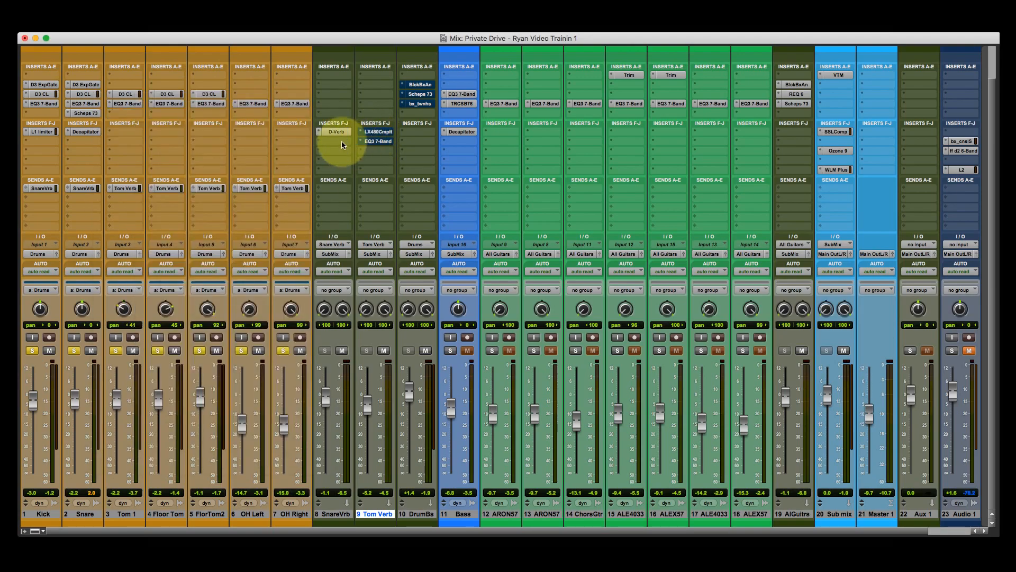
pyautogui.click(372, 133)
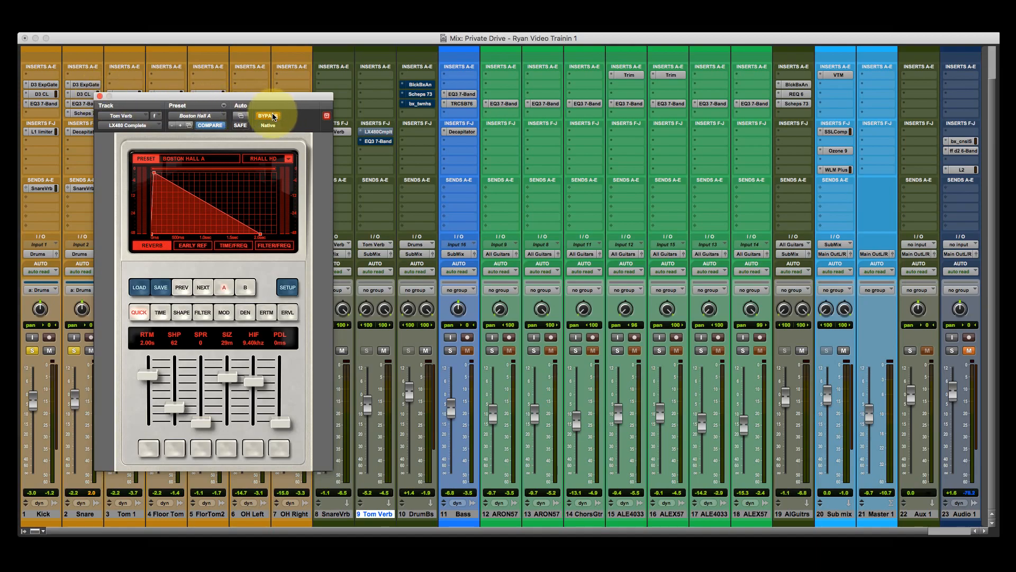
pyautogui.click(202, 312)
pyautogui.click(223, 314)
pyautogui.click(244, 315)
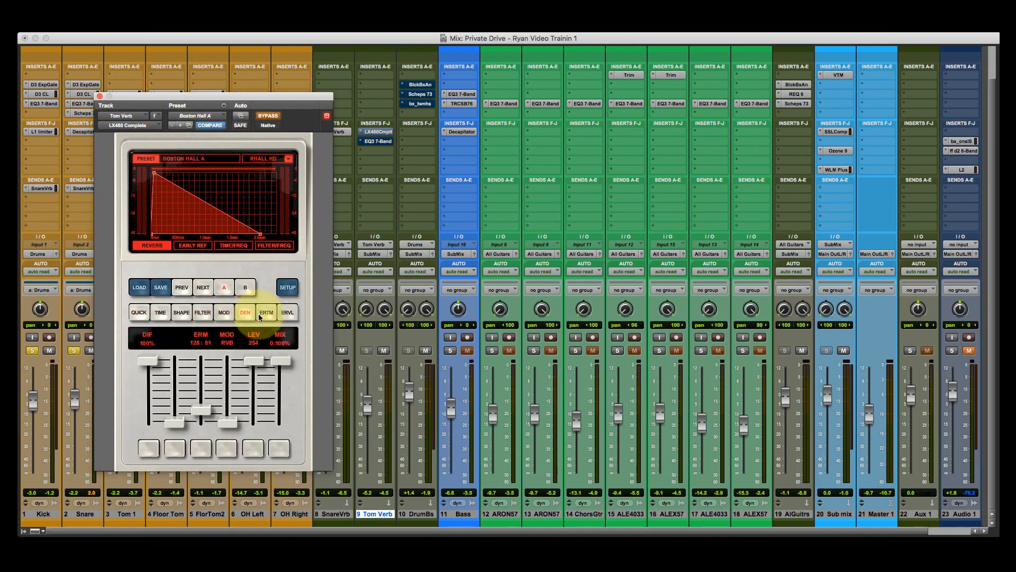
pyautogui.click(101, 96)
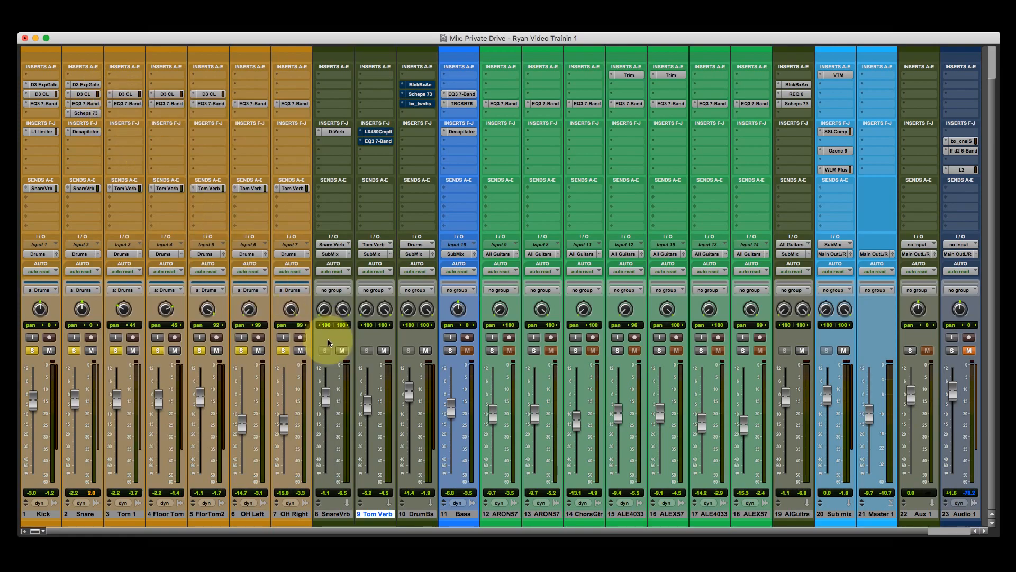
# Examine Tom Verb's EQ3 7-Band, activate the track's reverb and EQ, and compare the return muted and unmuted during playback
pyautogui.click(381, 142)
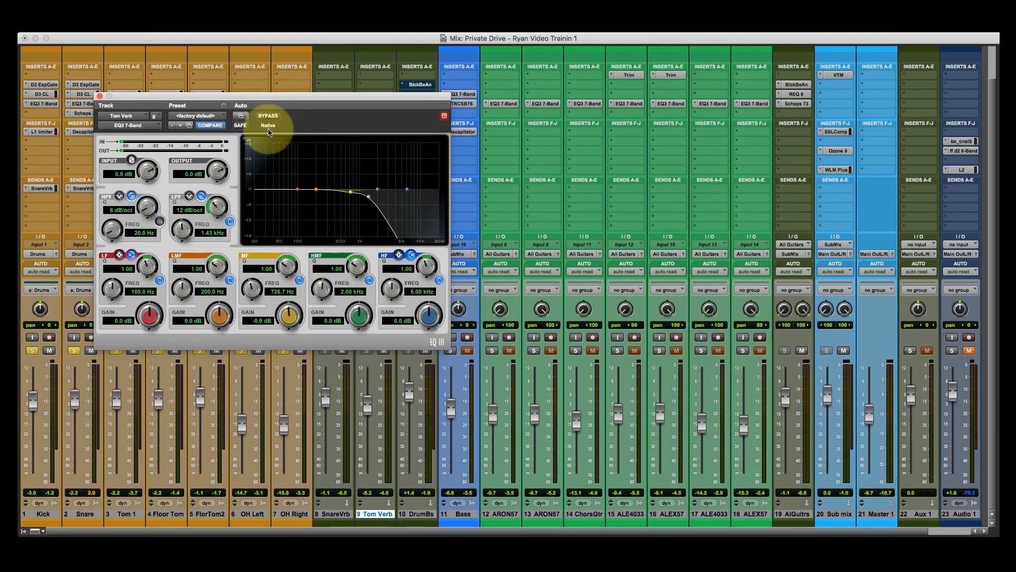
pyautogui.click(100, 95)
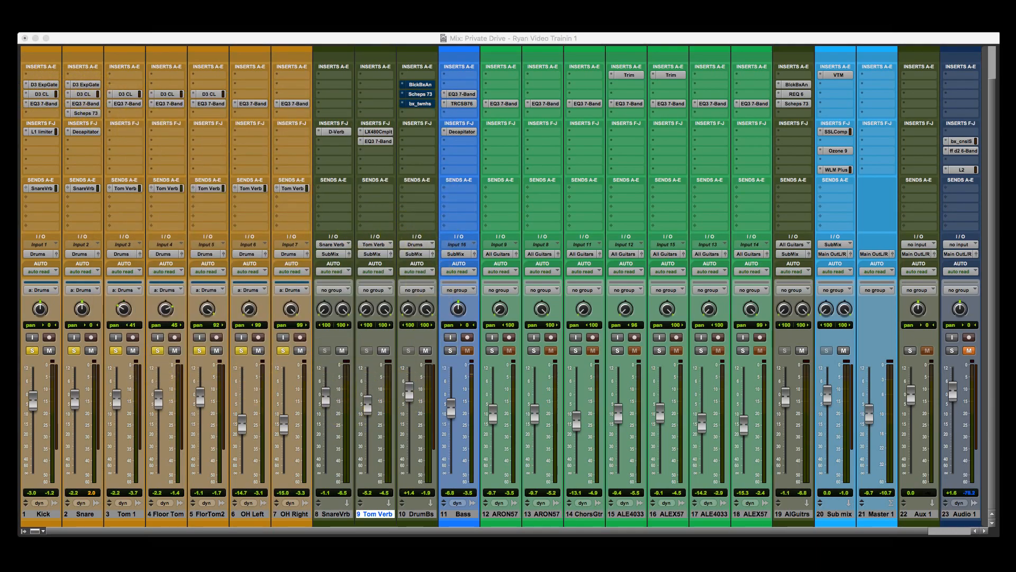
pyautogui.press('space')
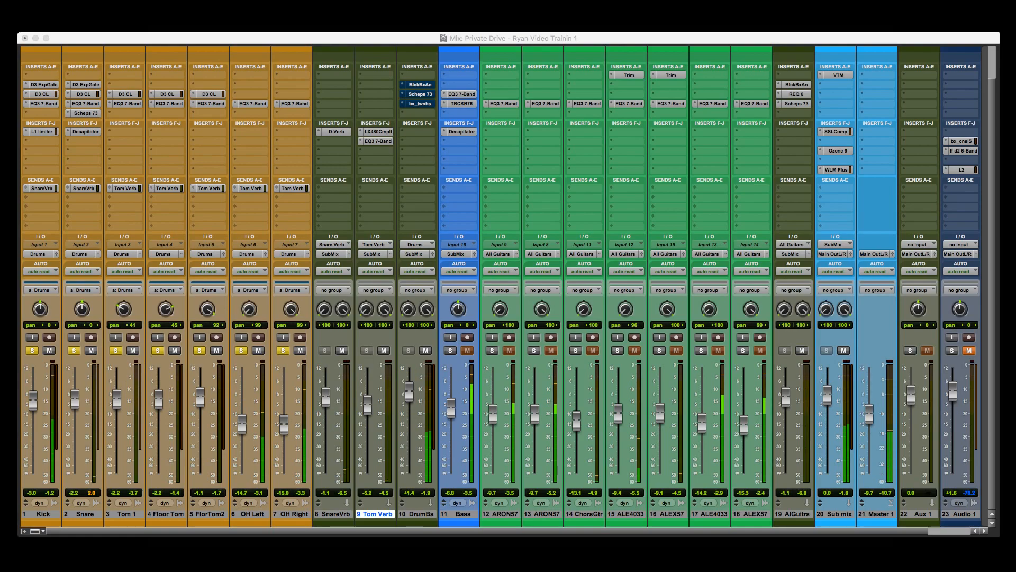
pyautogui.click(383, 351)
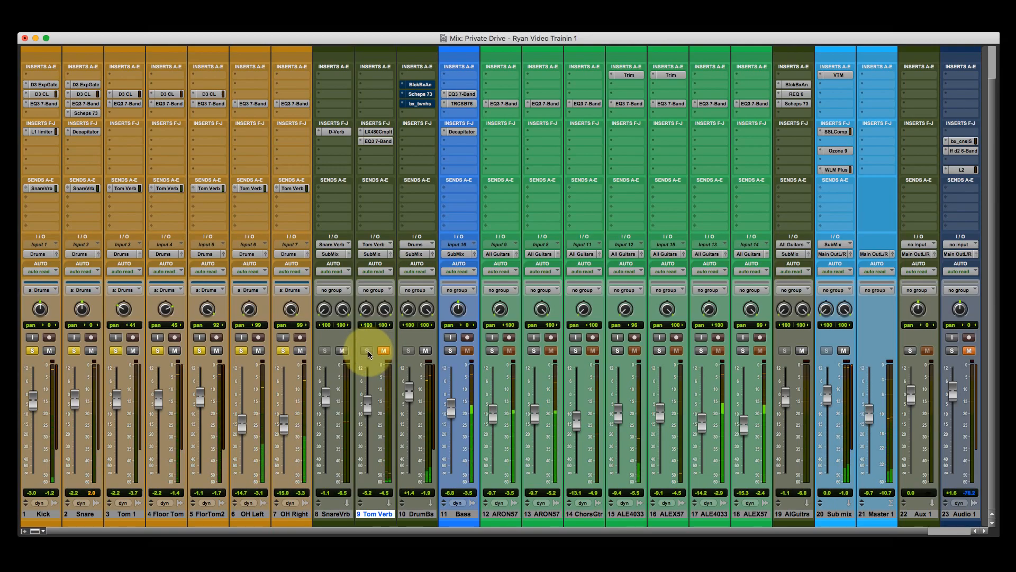
pyautogui.click(383, 352)
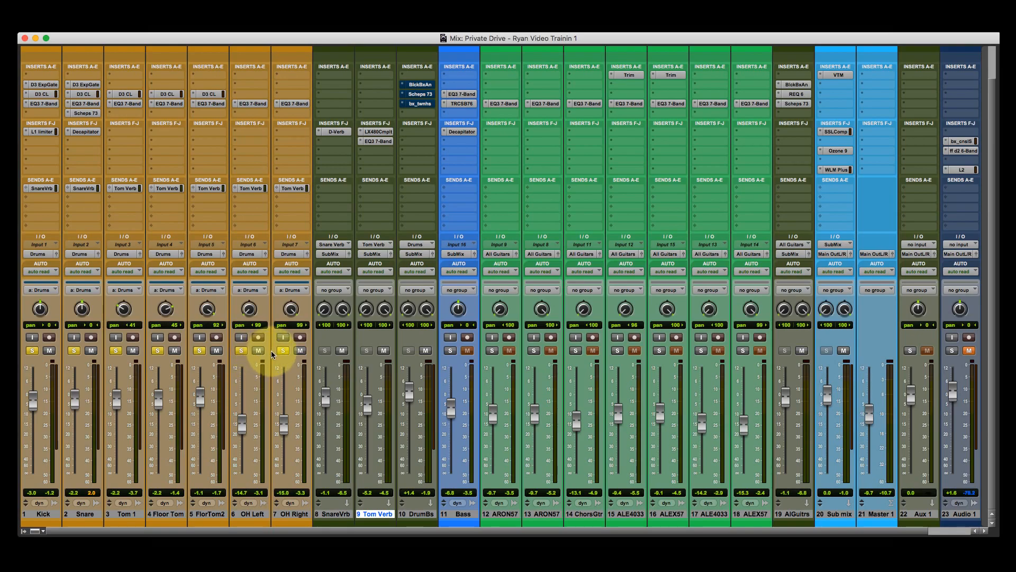
# Select the Drum Buss track and compare all its inserts bypassed and active during playback
pyautogui.click(421, 513)
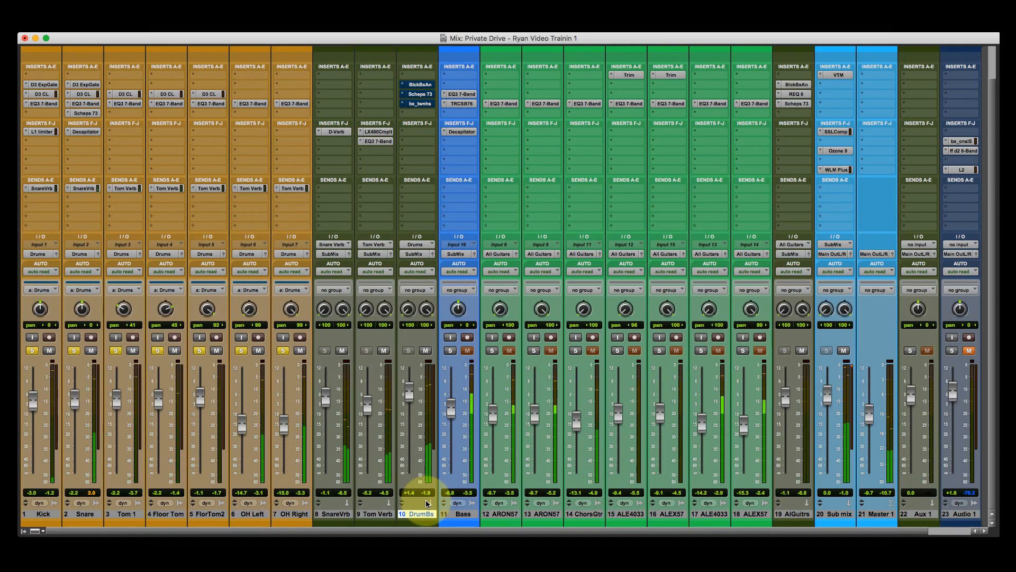
pyautogui.hotkey('shift', 'a')
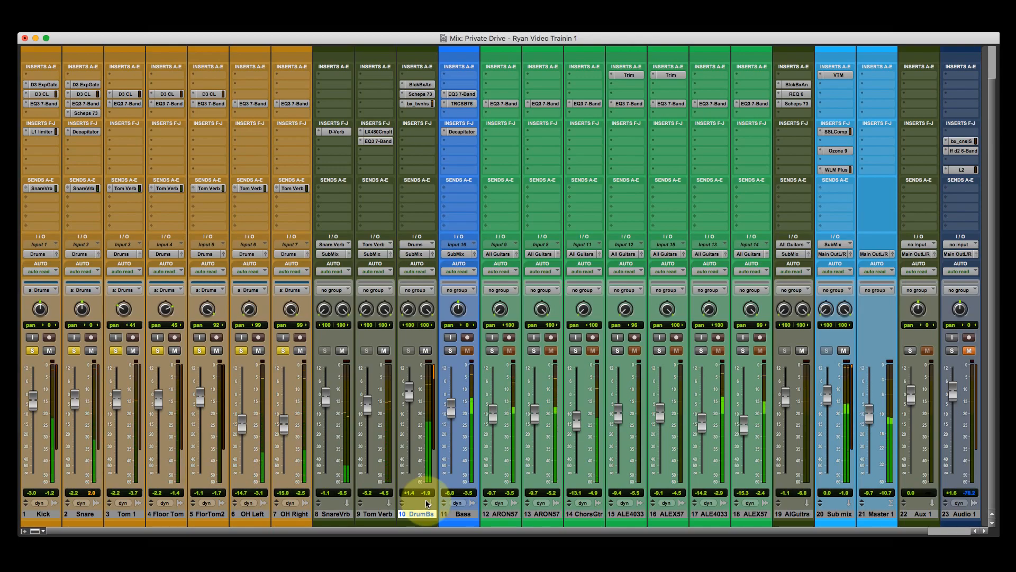
pyautogui.hotkey('shift', 'a')
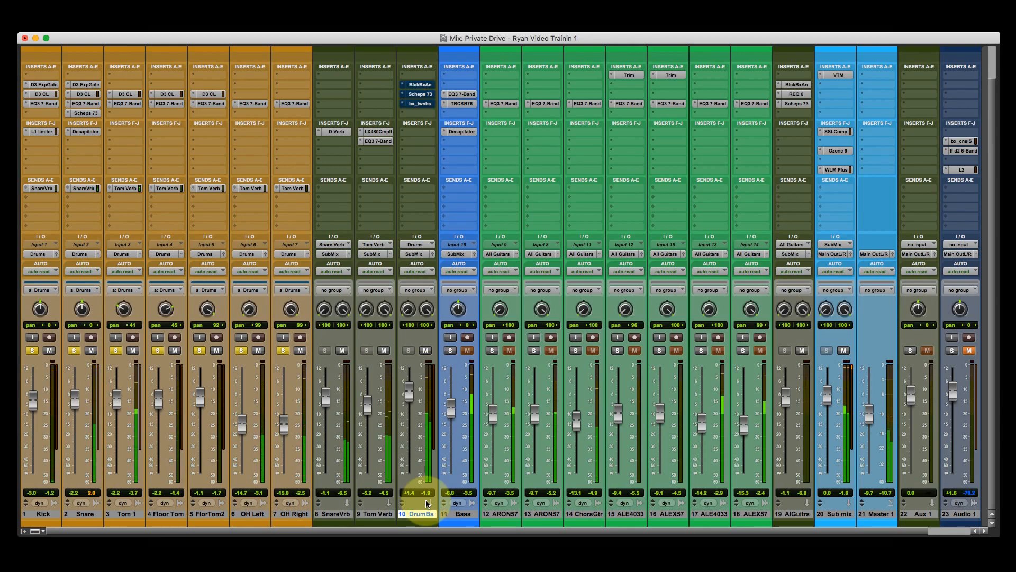
pyautogui.hotkey('shift', 'a')
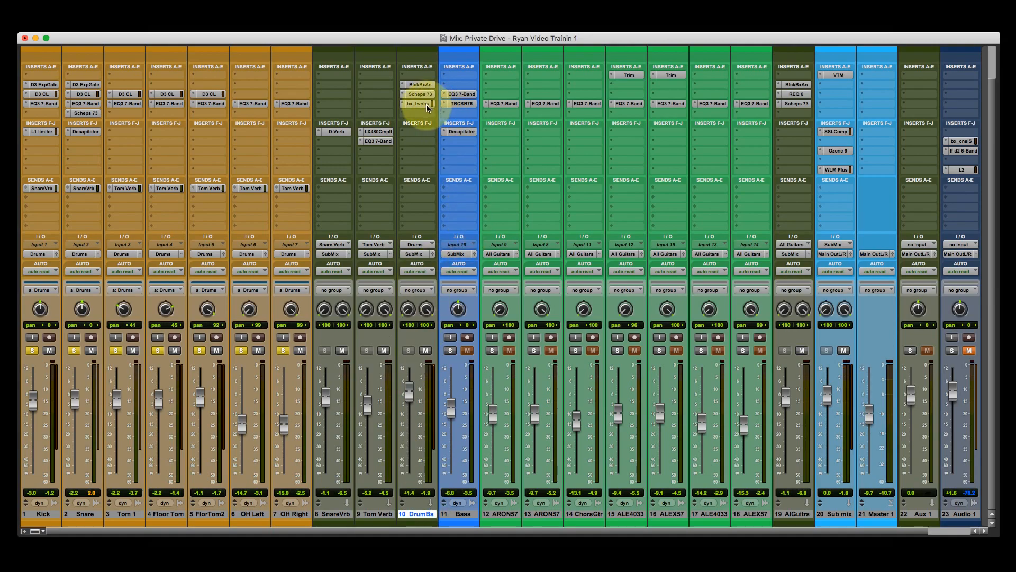
# Activate the Drum Buss's Black Box HG-2 during playback, listen to its saturation, and close its window
pyautogui.click(419, 84)
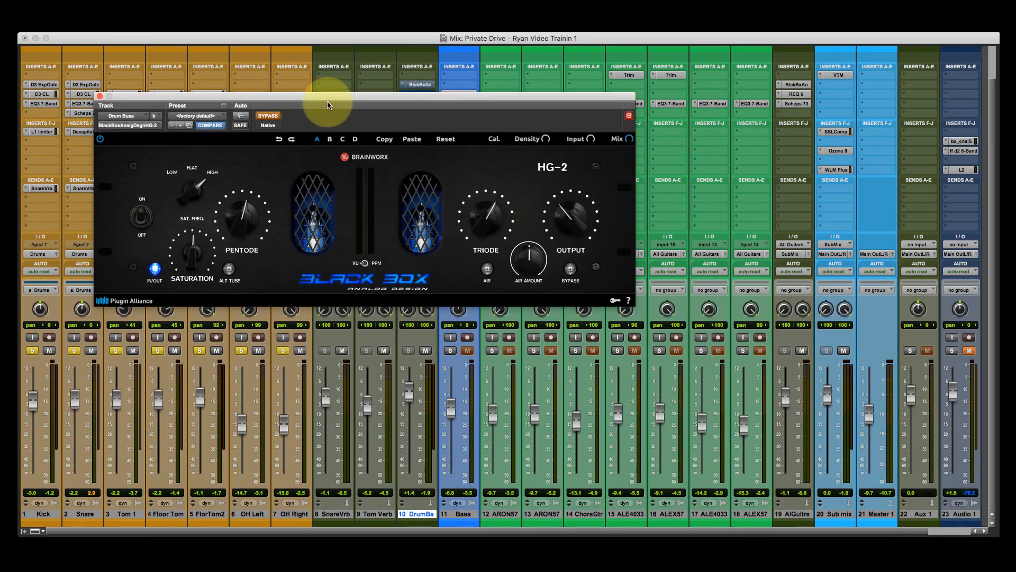
pyautogui.moveTo(329, 101); pyautogui.dragTo(296, 124)
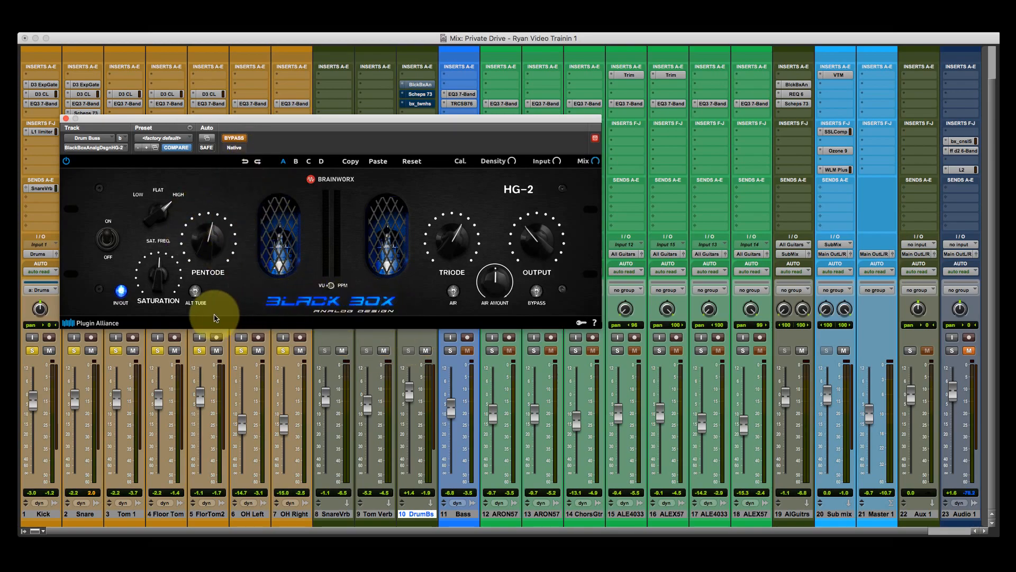
pyautogui.press('space')
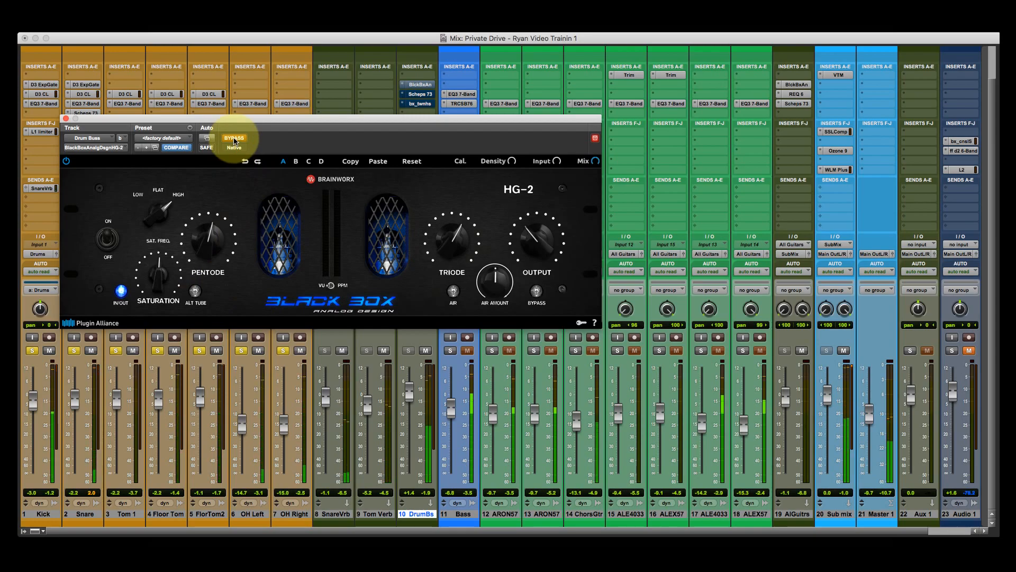
pyautogui.click(234, 140)
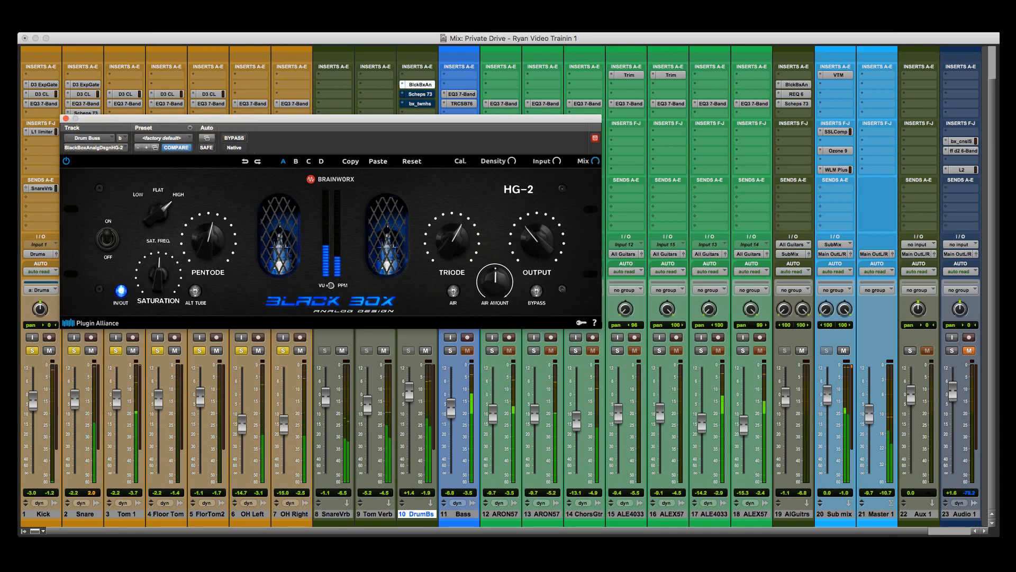
pyautogui.press('space')
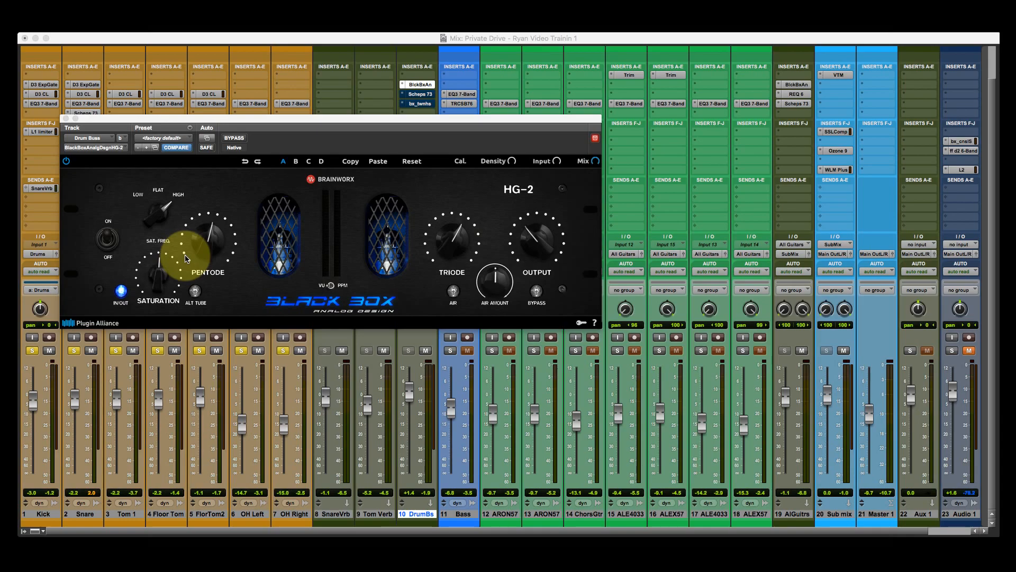
pyautogui.click(65, 119)
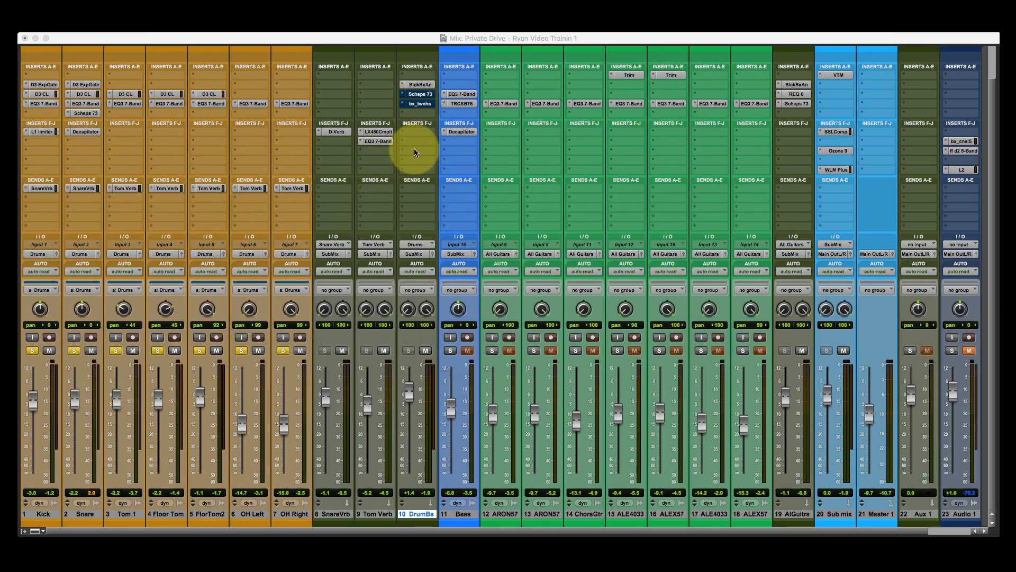
# Compare the Drum Buss's Scheps 73 bypassed and active during playback, leave it active, and close its window
pyautogui.click(419, 94)
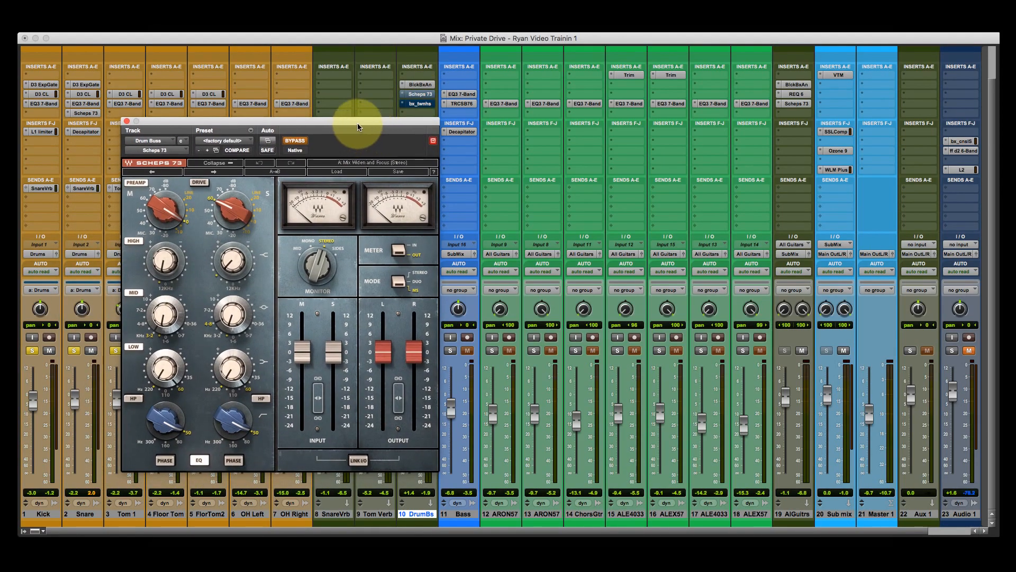
pyautogui.moveTo(358, 127); pyautogui.dragTo(311, 119)
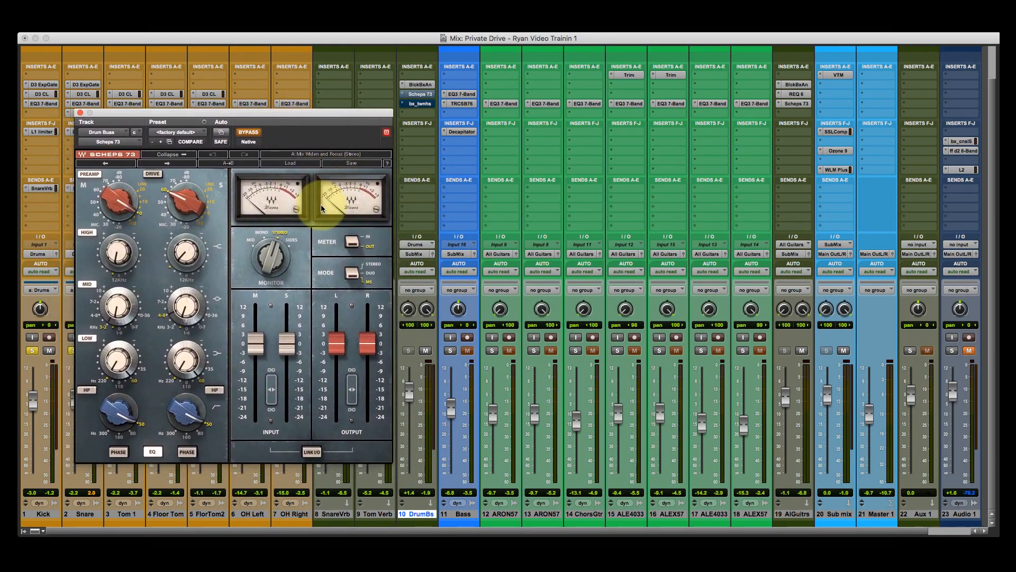
pyautogui.click(253, 135)
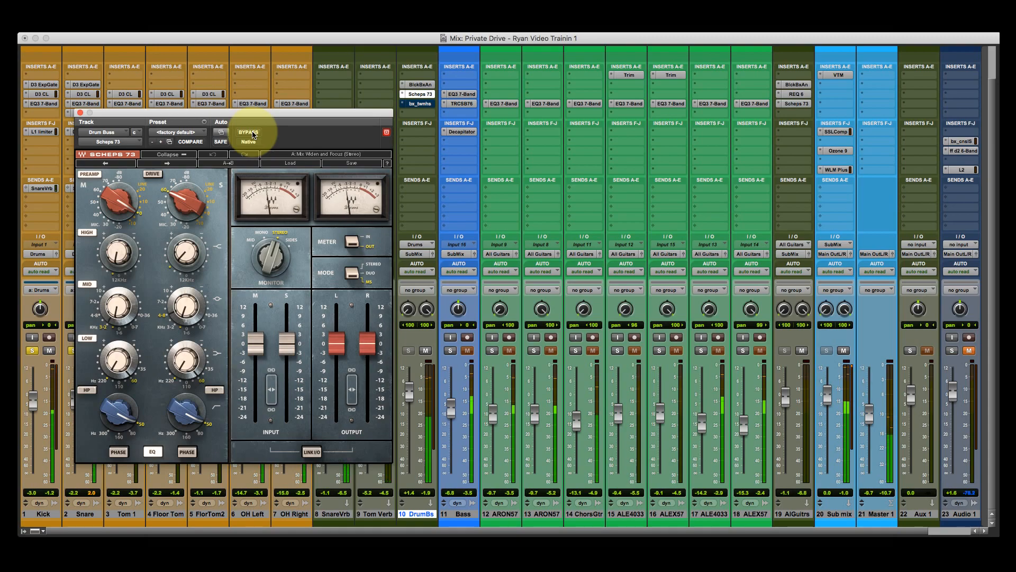
pyautogui.click(253, 135)
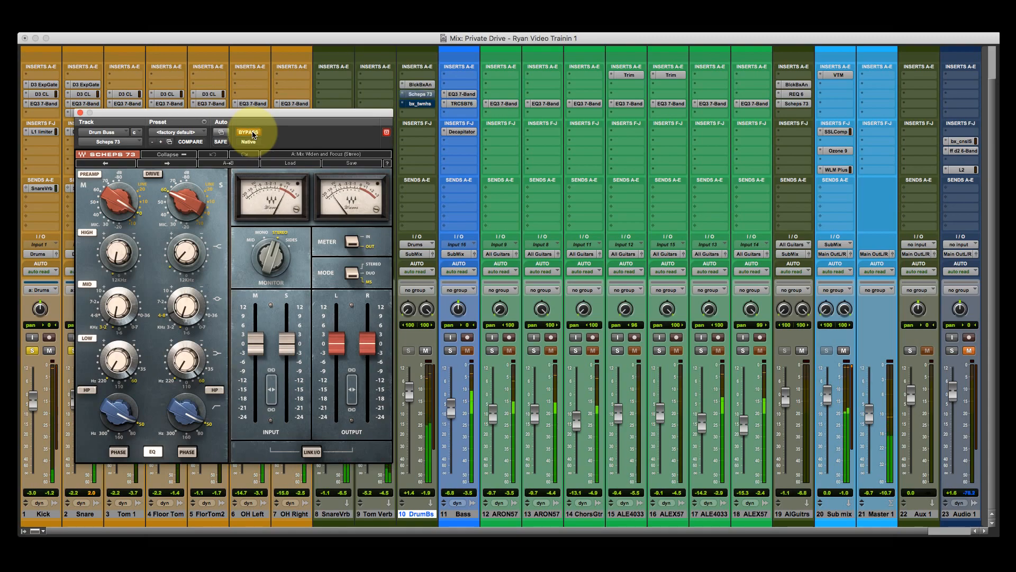
pyautogui.click(253, 135)
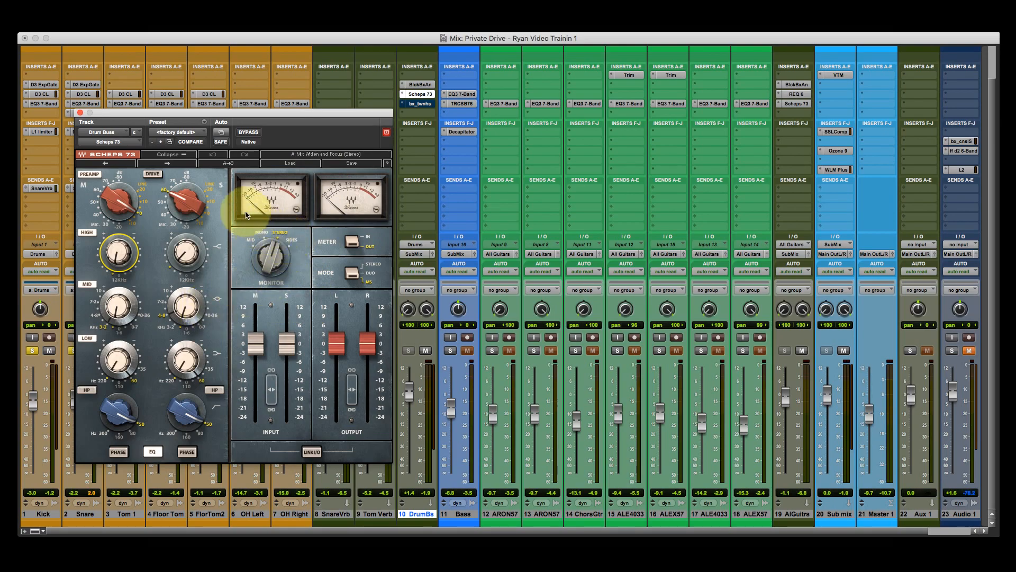
pyautogui.click(248, 132)
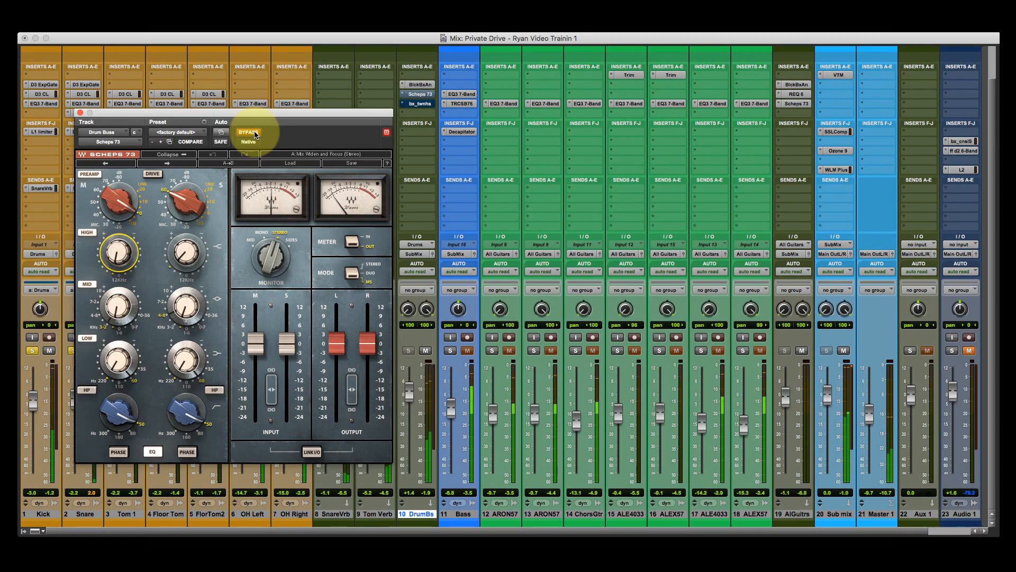
pyautogui.click(256, 135)
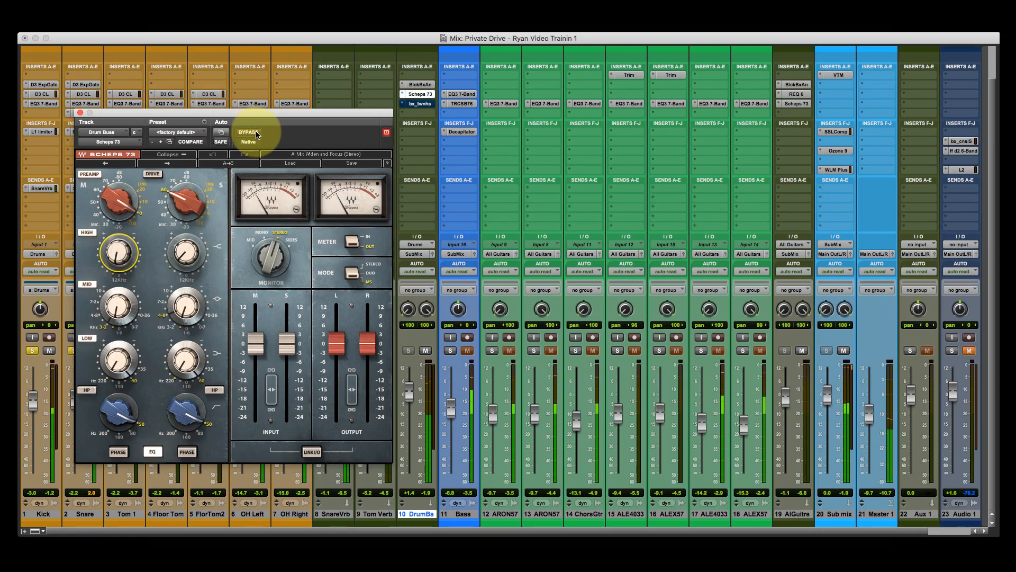
pyautogui.click(79, 113)
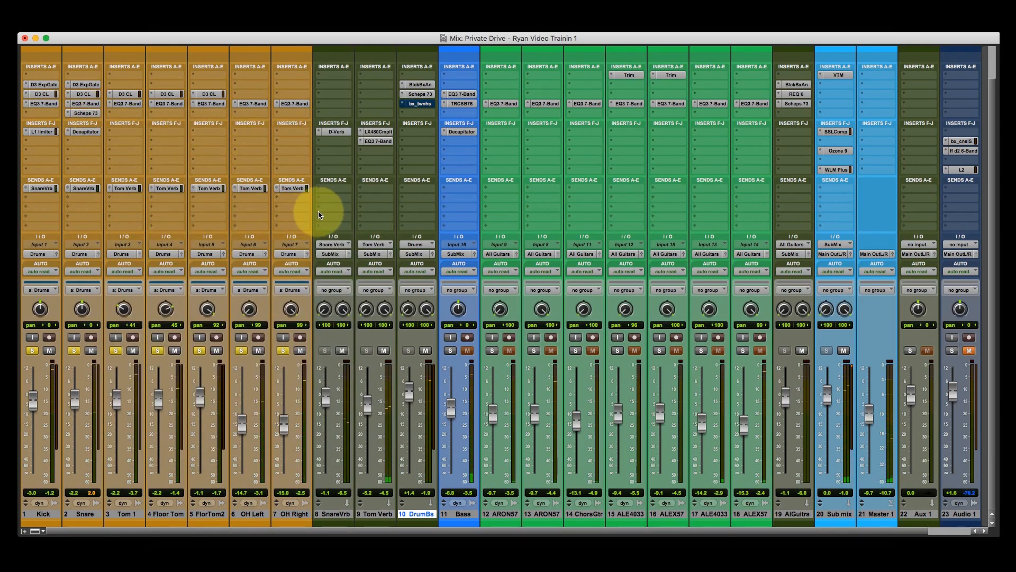
# Open the Drum Buss's bx_townhouse Buss Compressor and compare it bypassed and active during playback, leaving it active
pyautogui.click(422, 105)
pyautogui.moveTo(437, 110); pyautogui.dragTo(407, 103)
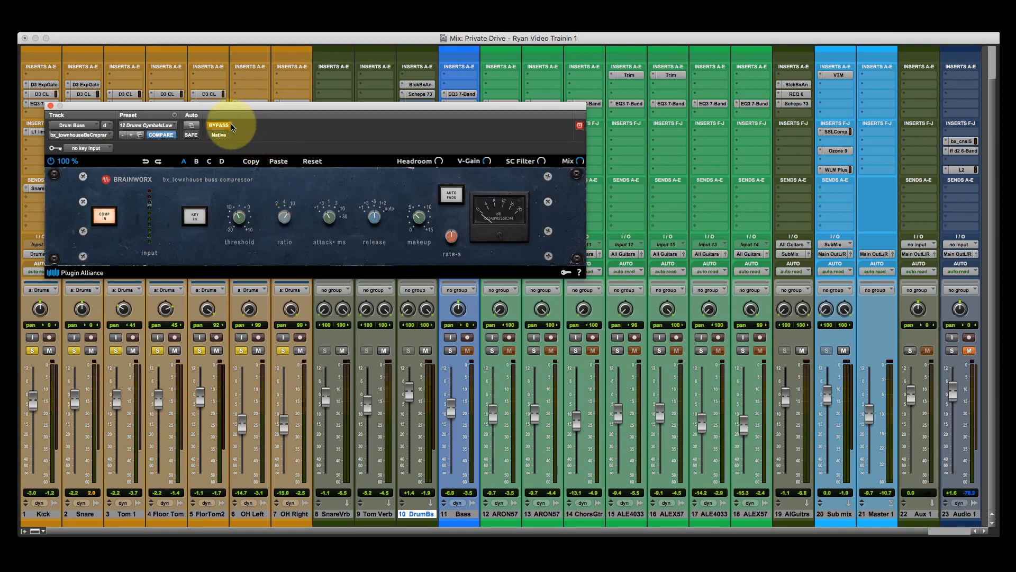
pyautogui.press('space')
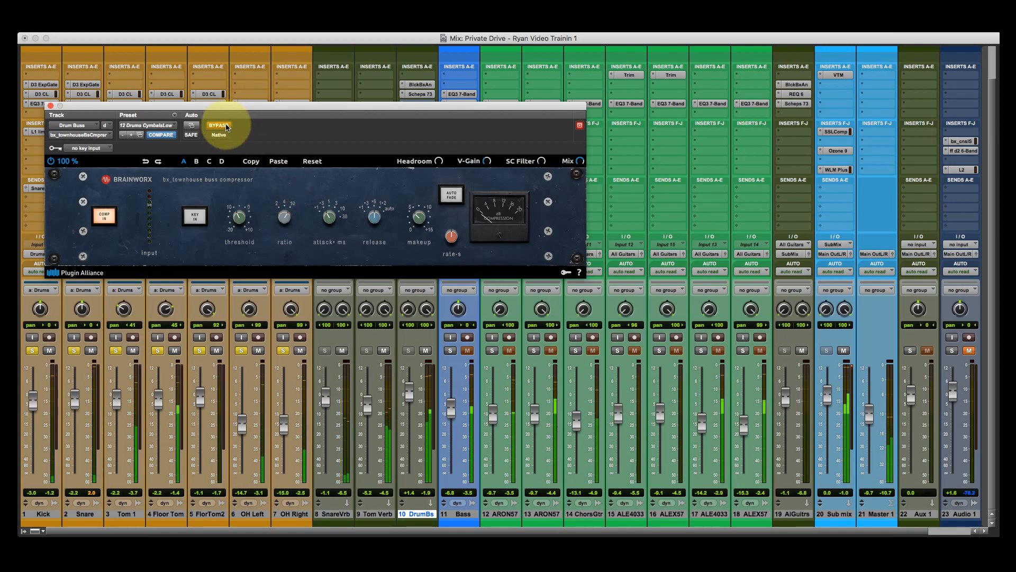
pyautogui.click(227, 127)
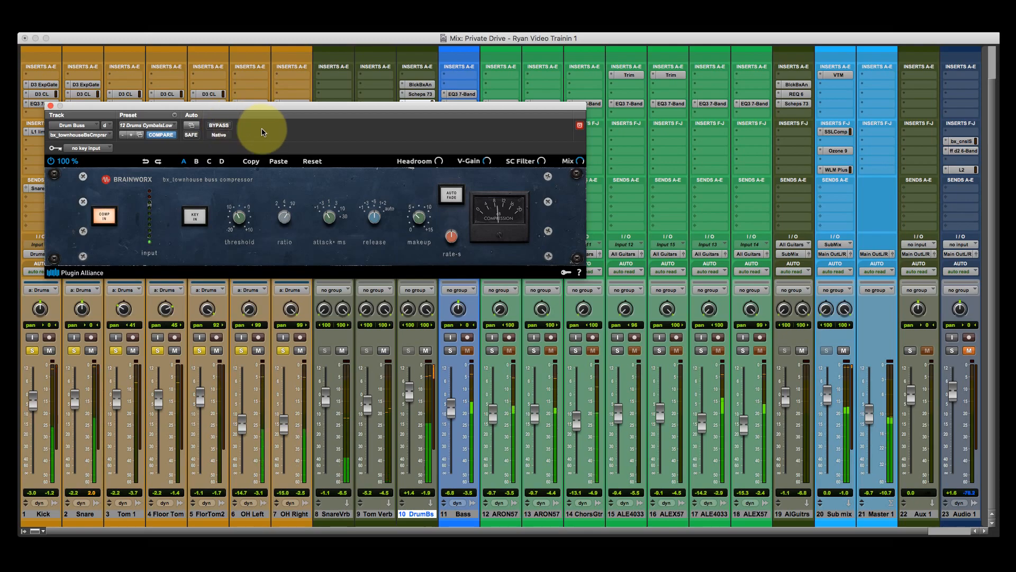
pyautogui.click(226, 127)
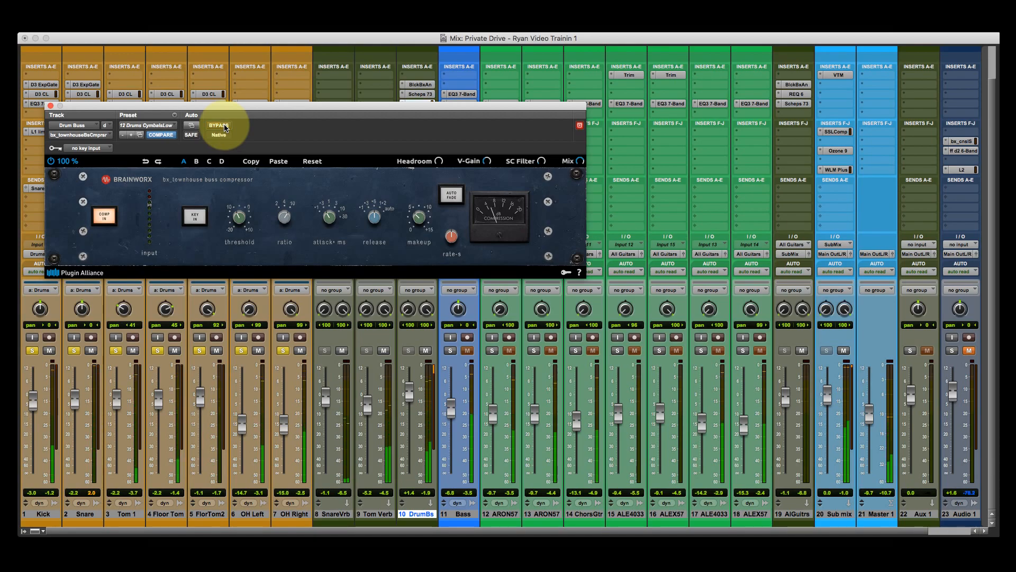
pyautogui.click(226, 127)
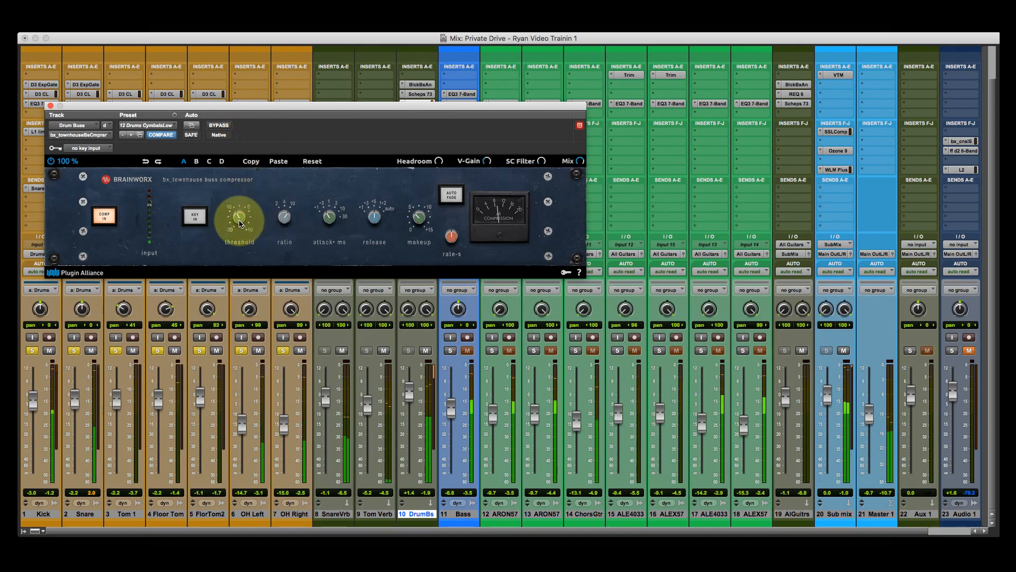
# Adjust the bx_townhouse compressor's threshold to about -3.2 dB while listening, and close its window
pyautogui.moveTo(238, 222)
pyautogui.moveTo(237, 223)
pyautogui.mouseDown()
pyautogui.moveTo(237, 261)
pyautogui.moveTo(229, 202)
pyautogui.moveTo(236, 215)
pyautogui.mouseUp()
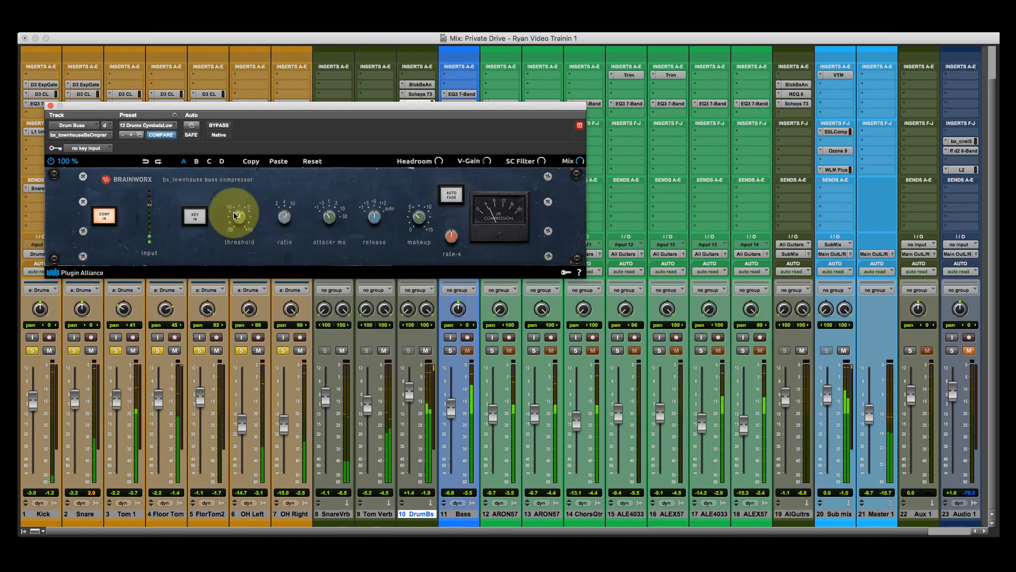
pyautogui.moveTo(236, 217); pyautogui.dragTo(237, 218)
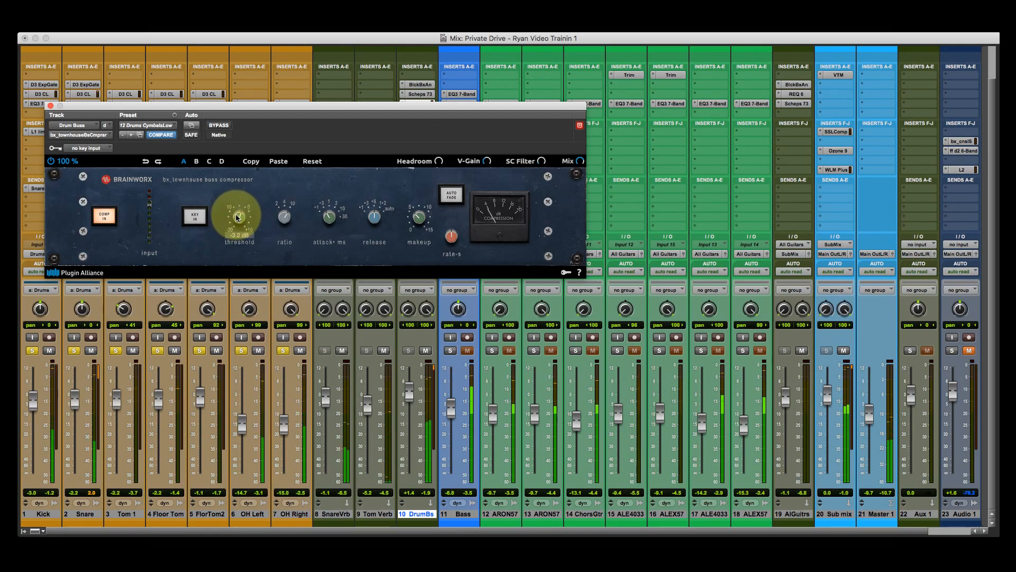
pyautogui.click(51, 107)
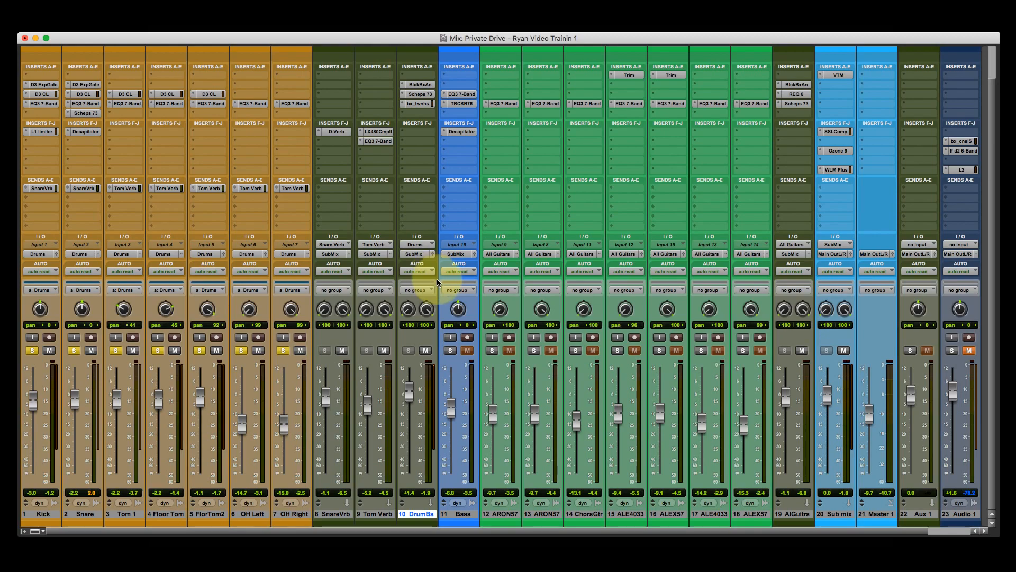
# Unsolo all drum tracks and, during full-mix playback with the Drums group suspended, raise OH Left to -13.1 dB and OH Right to -13.4 dB
pyautogui.click(288, 350)
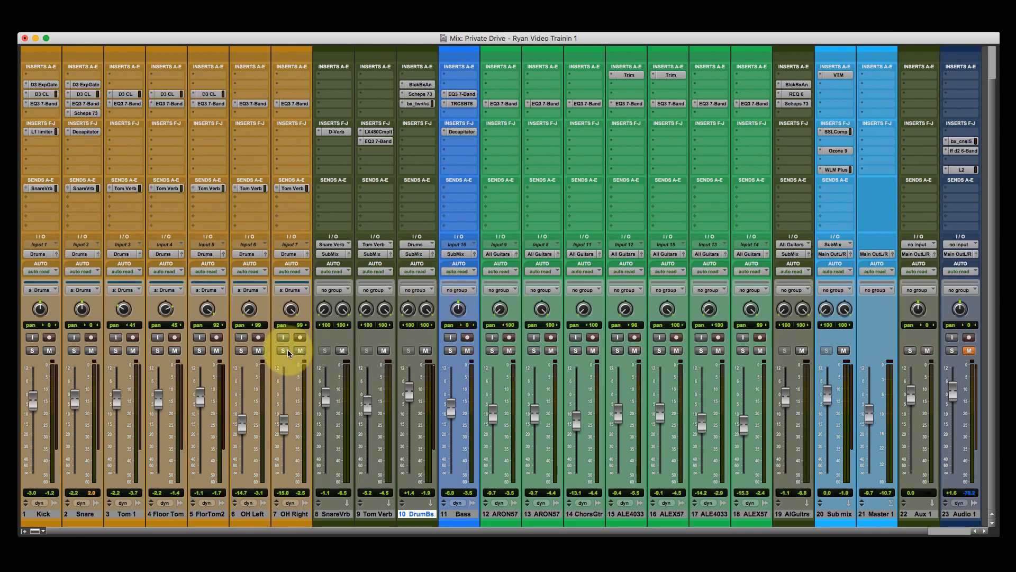
pyautogui.press('space')
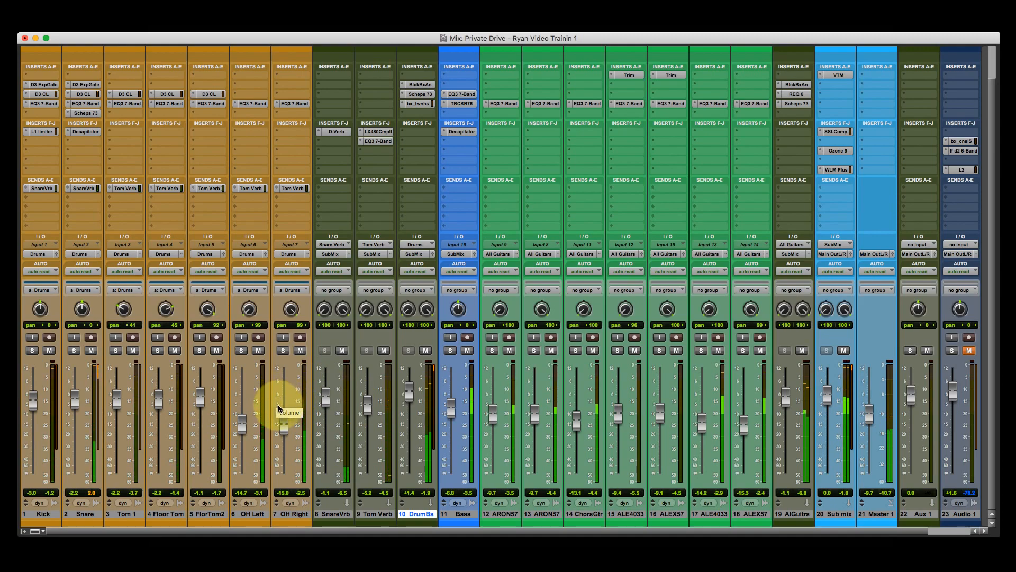
pyautogui.click(241, 430)
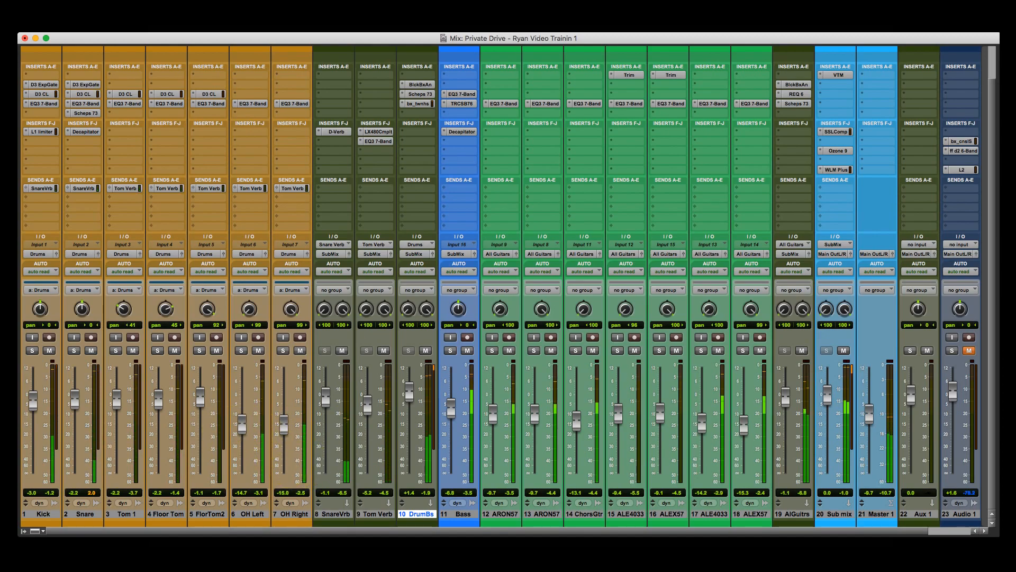
pyautogui.moveTo(240, 421); pyautogui.dragTo(280, 422)
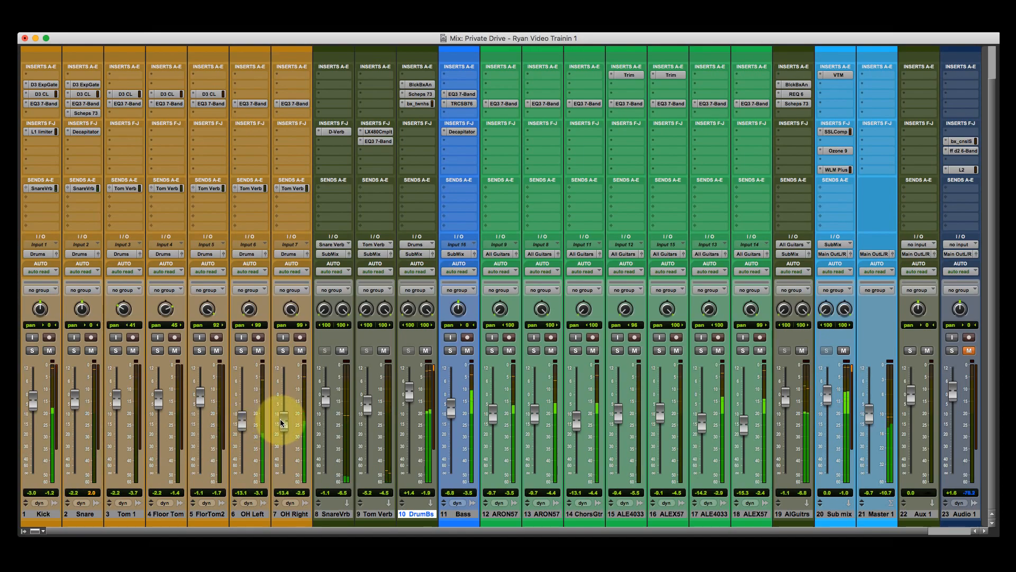
# Lower the Kick track's fader to -3.8 dB in the full mix
pyautogui.moveTo(33, 402); pyautogui.dragTo(32, 408)
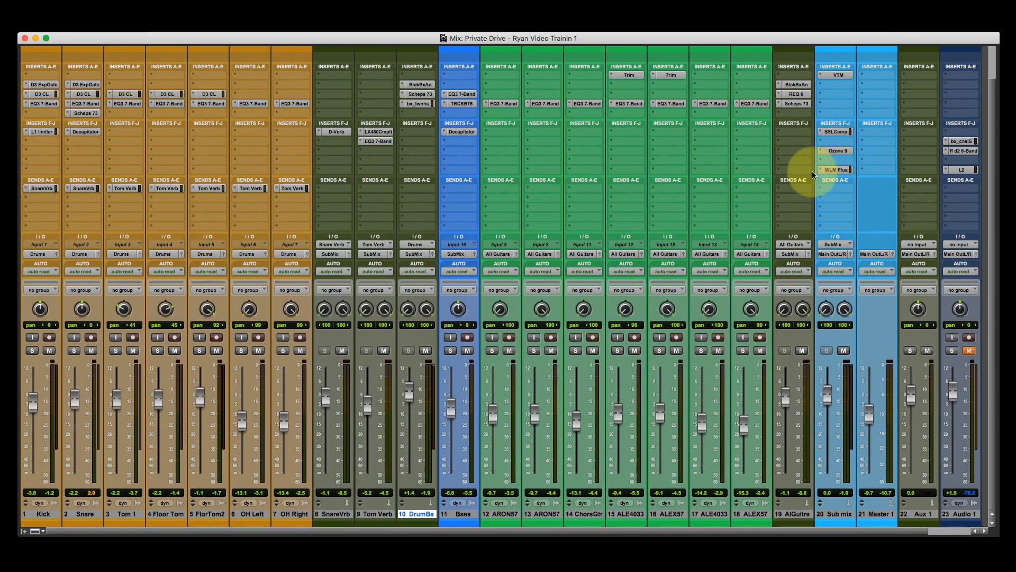
# Review the Sub mix's Ozone 9 Maximizer settings and its SSLComp buss compressor, closing each plug-in window
pyautogui.click(836, 150)
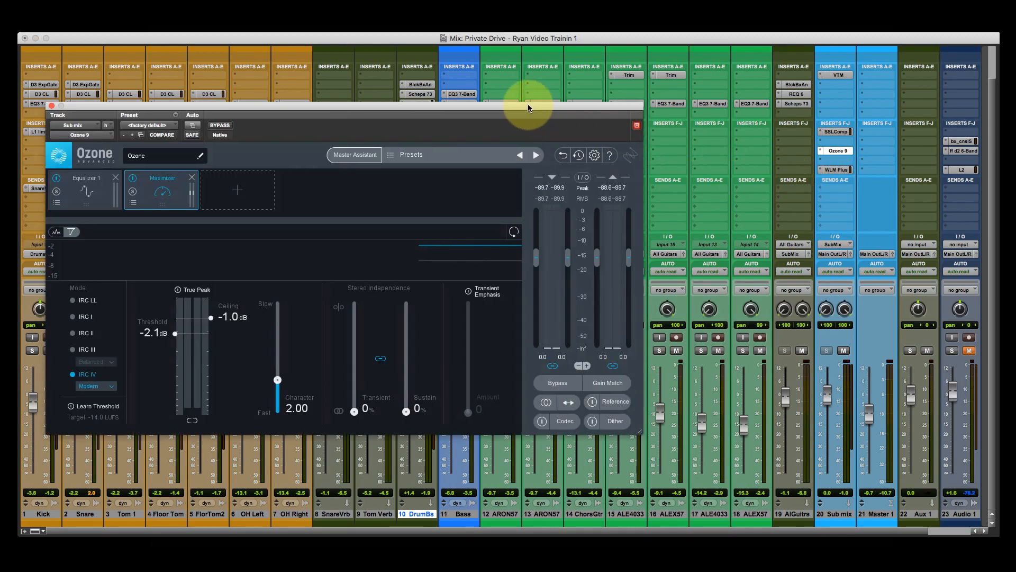
pyautogui.moveTo(527, 104); pyautogui.dragTo(551, 102)
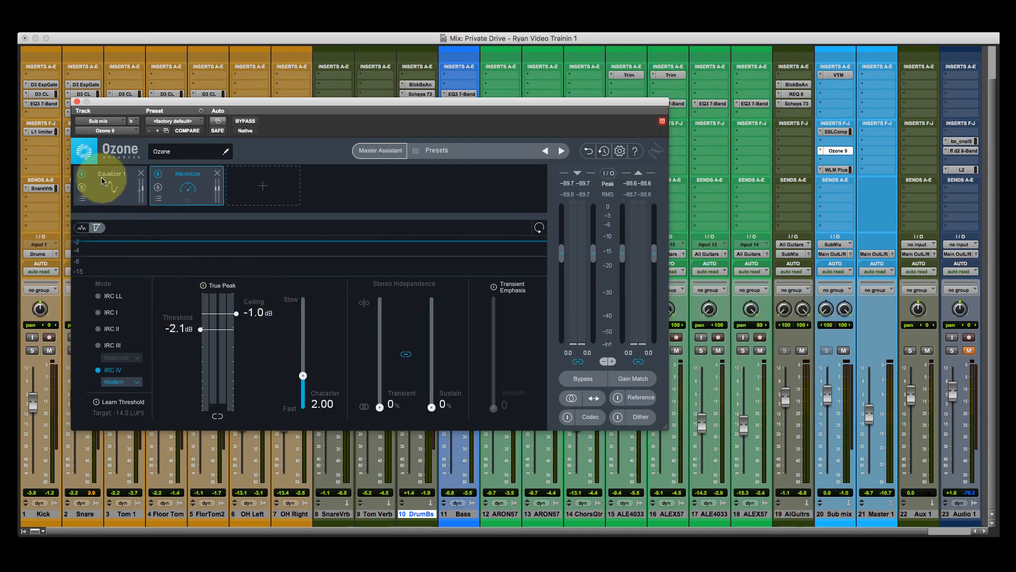
pyautogui.click(77, 101)
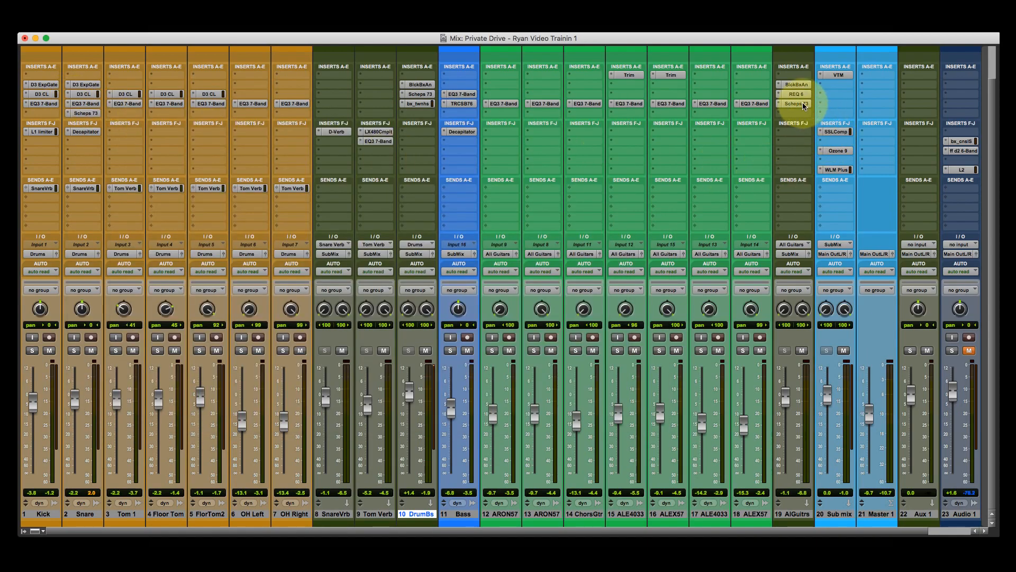
pyautogui.click(839, 132)
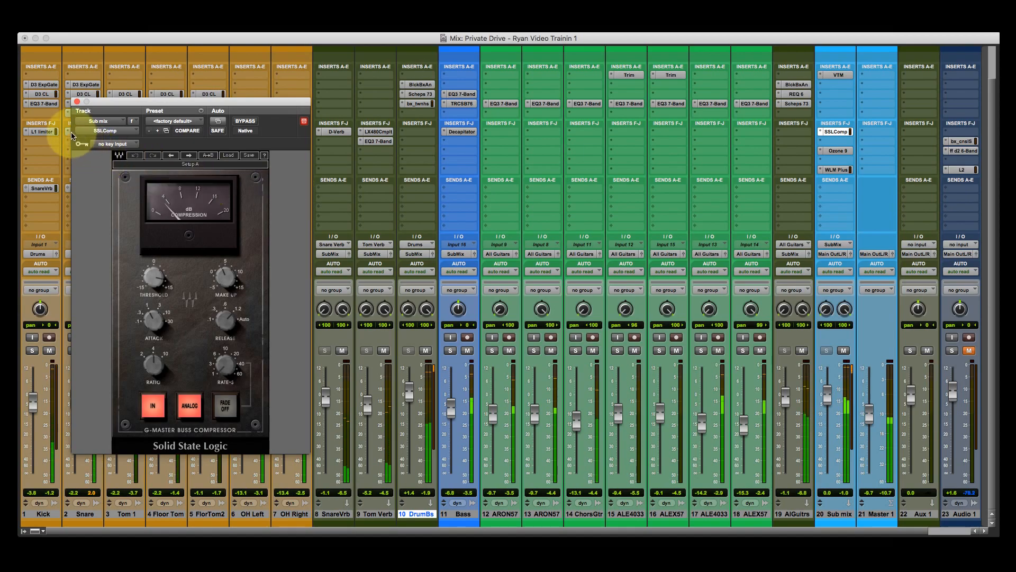
pyautogui.click(76, 102)
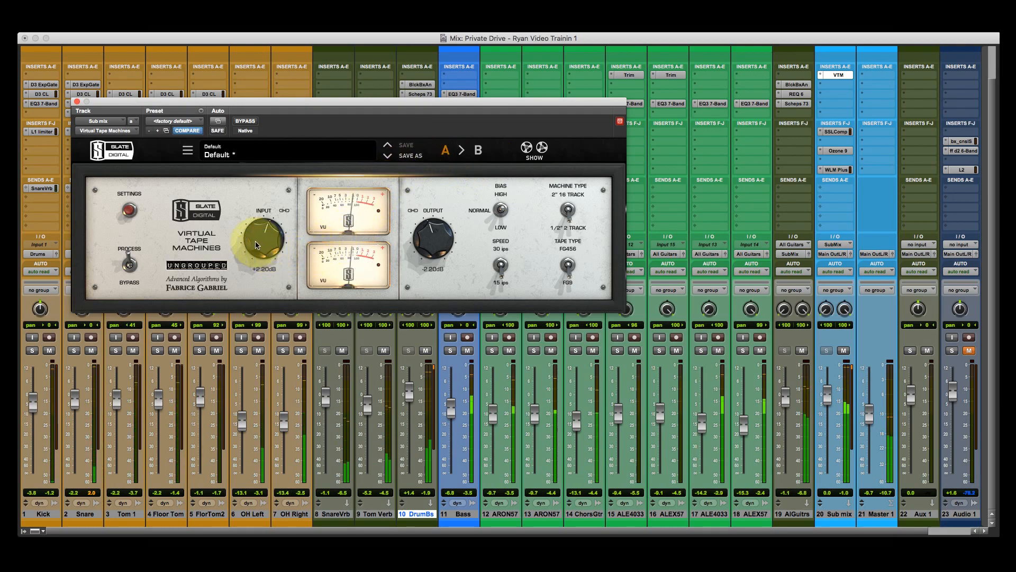
# Set the Sub mix's Virtual Tape Machines input to +1.14 dB with the linked output at -1.14 dB, and close its window
pyautogui.moveTo(256, 244); pyautogui.dragTo(294, 268)
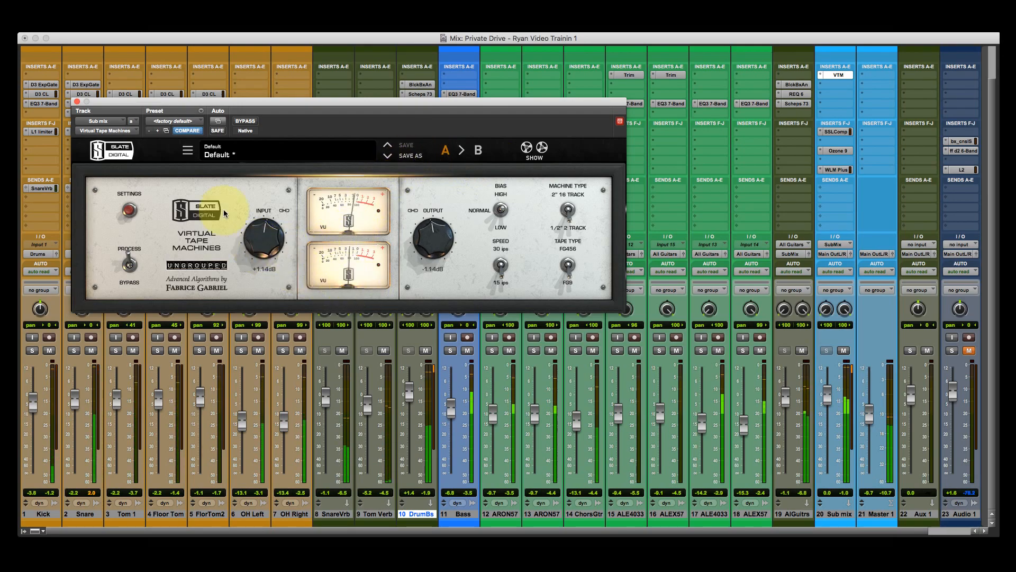
pyautogui.click(76, 102)
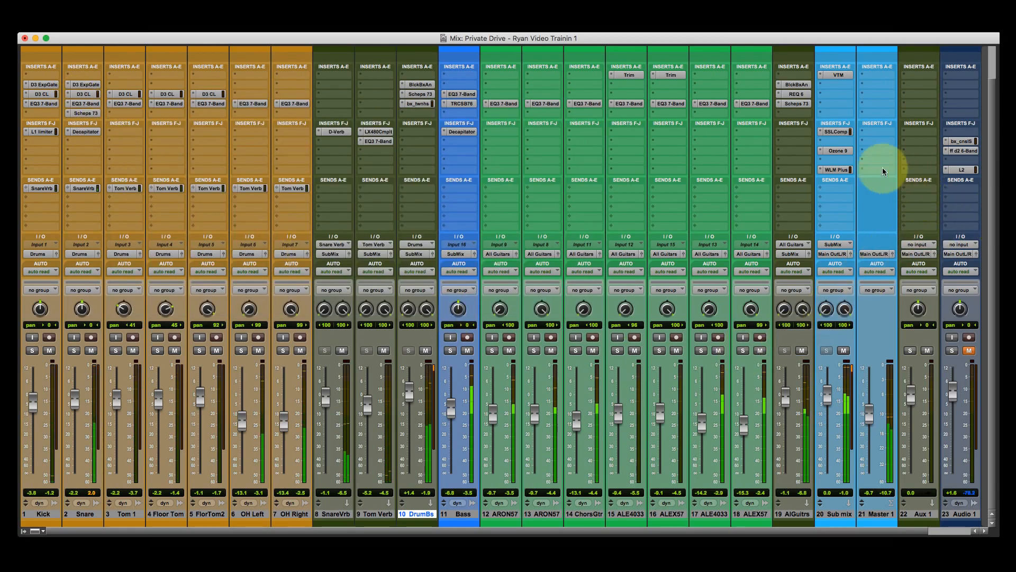
# Enable Gain Match in the Sub mix's Ozone 9 during playback and close its window
pyautogui.click(838, 150)
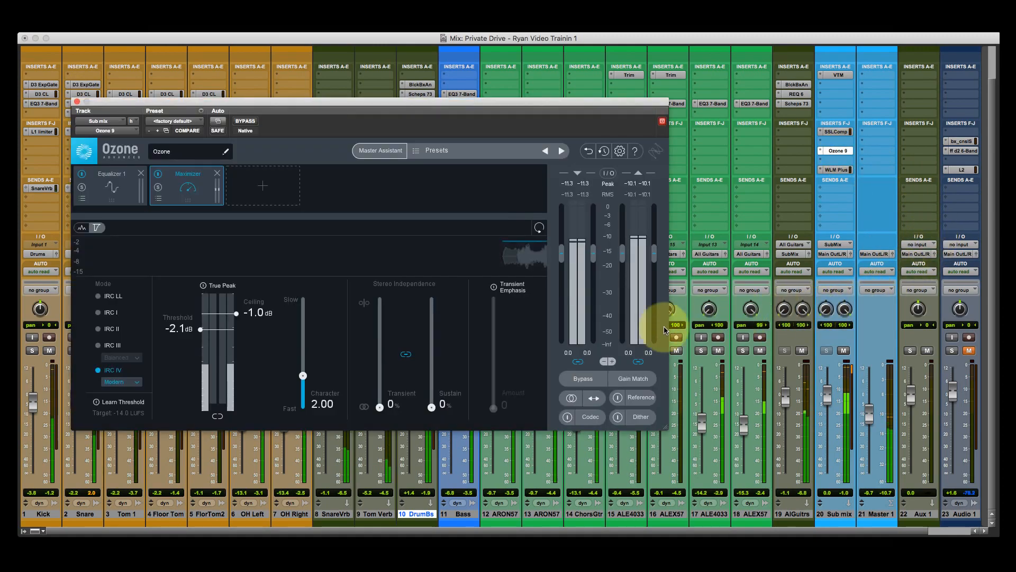
pyautogui.click(632, 379)
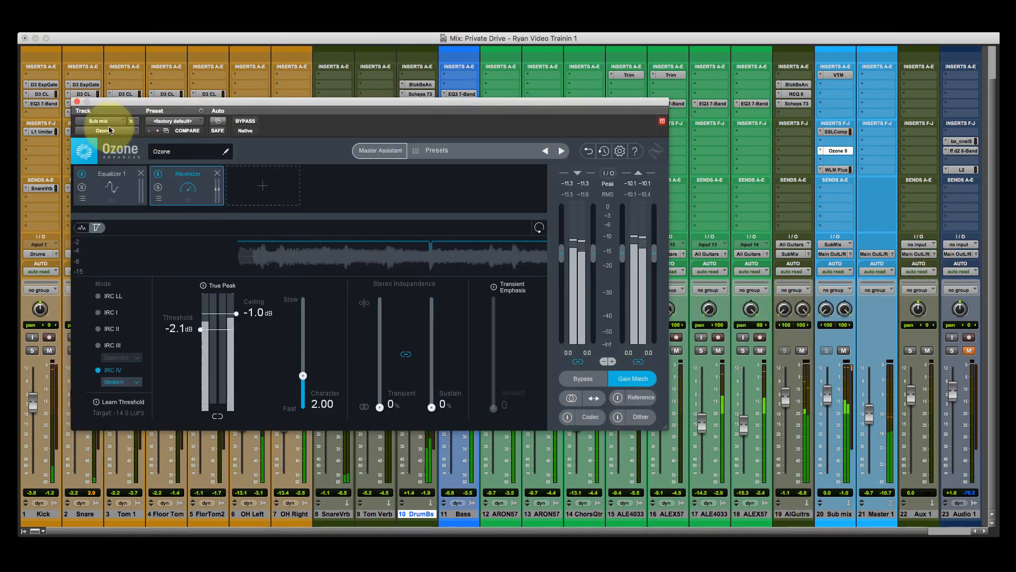
pyautogui.click(77, 102)
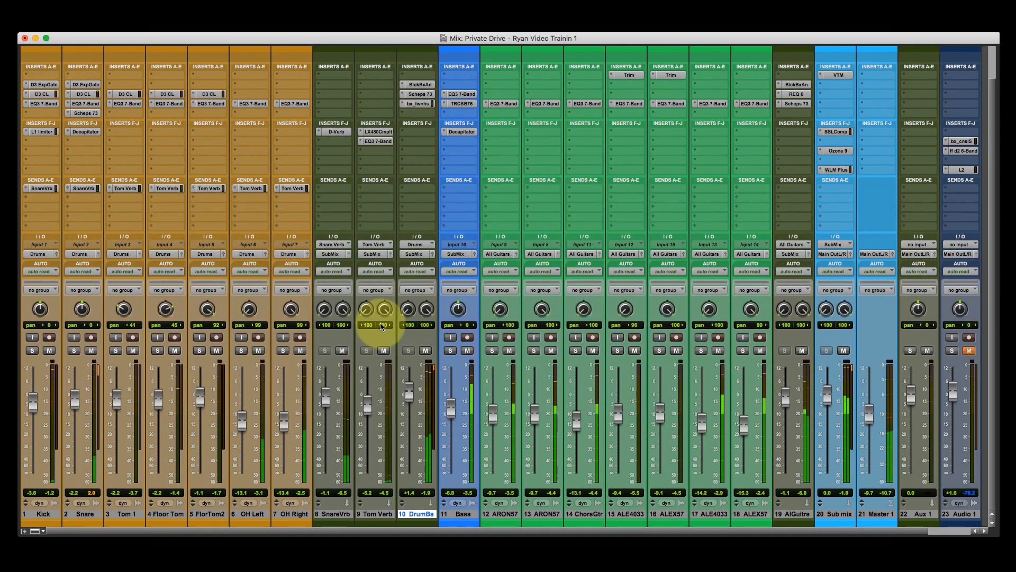
# Select the Sub mix track and compare all its inserts bypassed and active during playback, leaving them active
pyautogui.click(838, 513)
pyautogui.press('space')
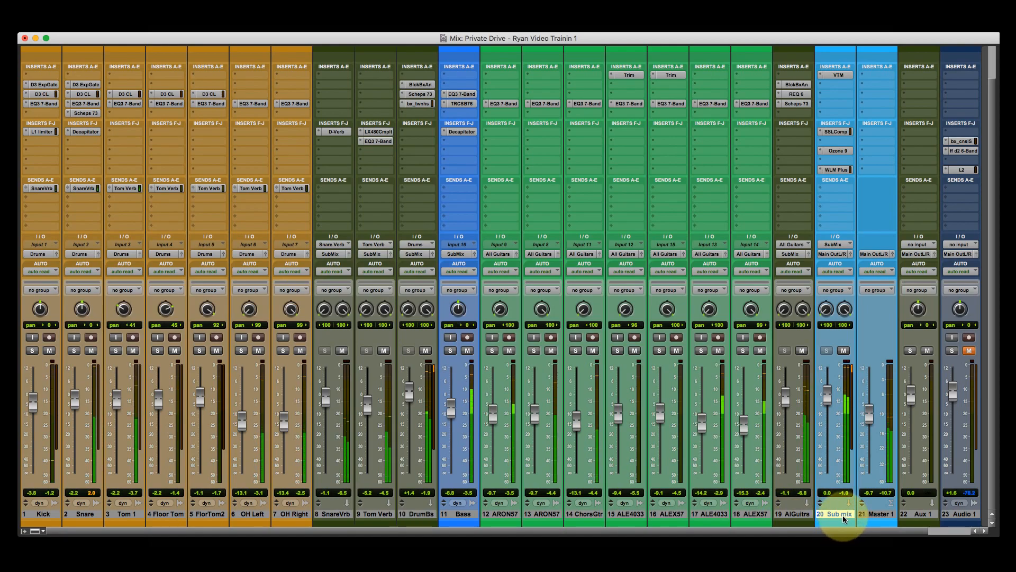
pyautogui.hotkey('shift', 'a')
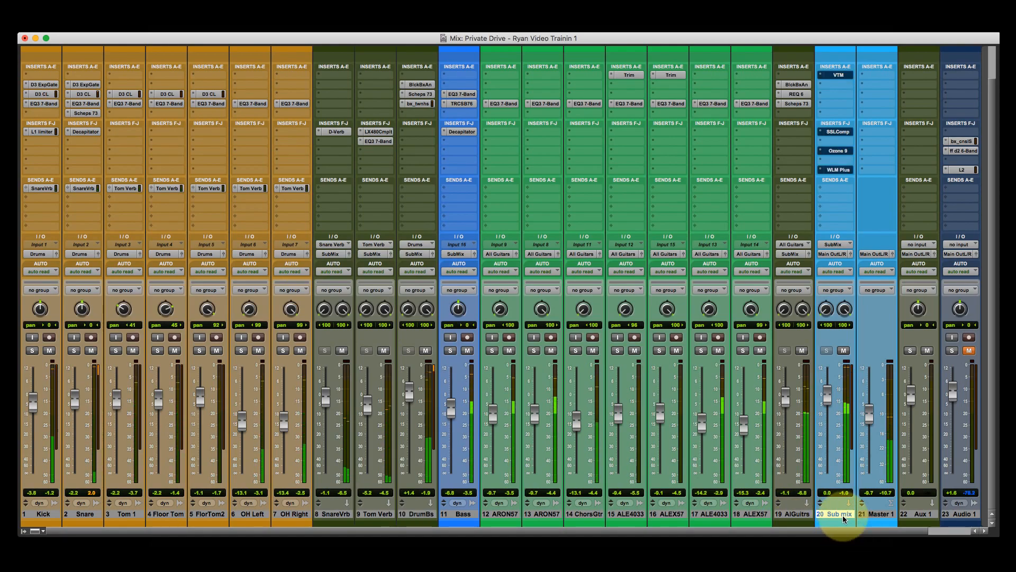
pyautogui.hotkey('shift', 'a')
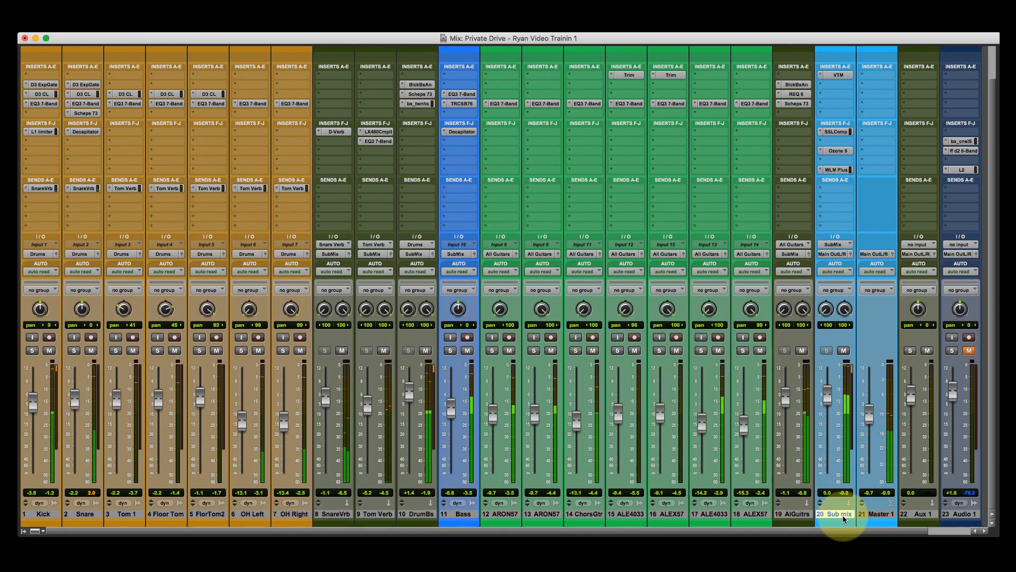